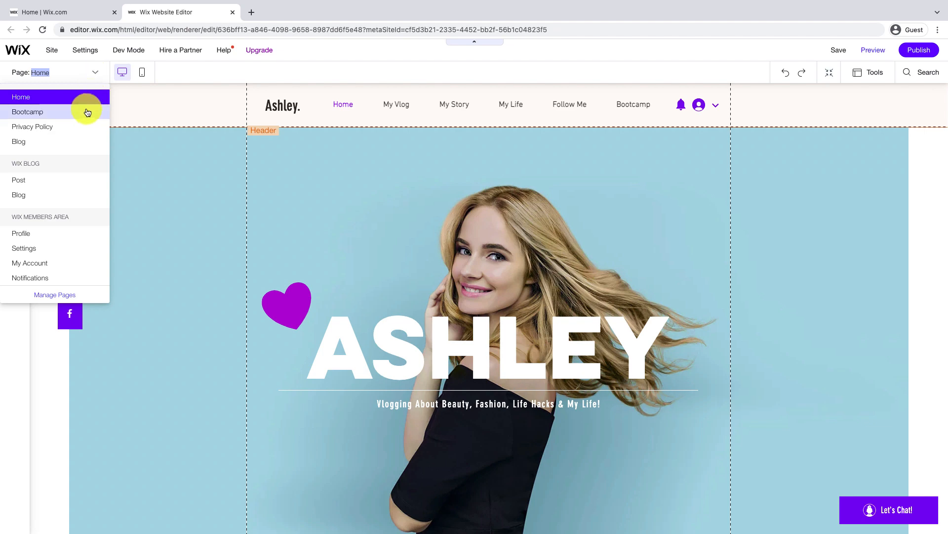
Go to the Bootcamp page and add a PayPal Buy Now button from the Button elements
{"action": "left_click", "coordinate": [85, 112]}
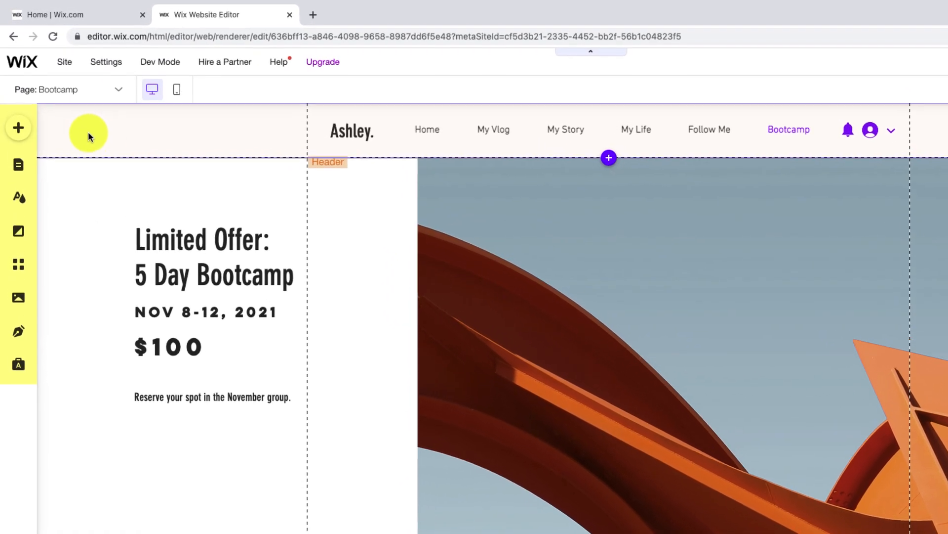
{"action": "left_click", "coordinate": [26, 136]}
{"action": "left_click", "coordinate": [67, 220]}
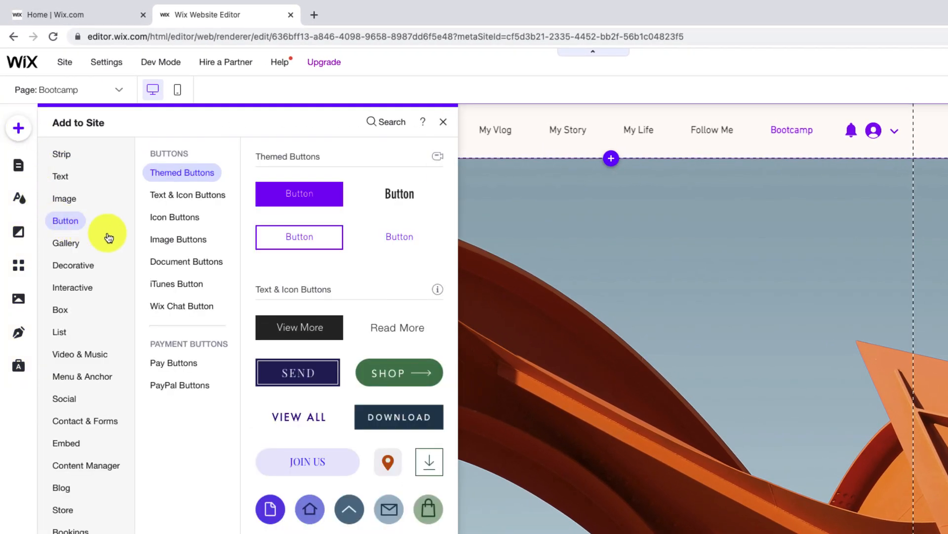
{"action": "left_click", "coordinate": [194, 390]}
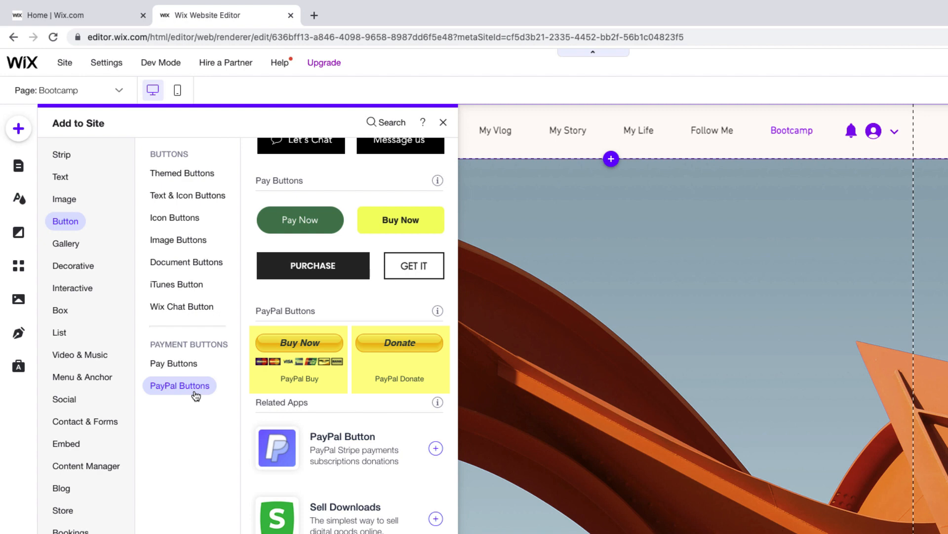
{"action": "left_click", "coordinate": [306, 353]}
Move the PayPal button beneath the $100 offer text and open its PayPal settings
{"action": "left_click_drag", "start_coordinate": [609, 386], "coordinate": [204, 444]}
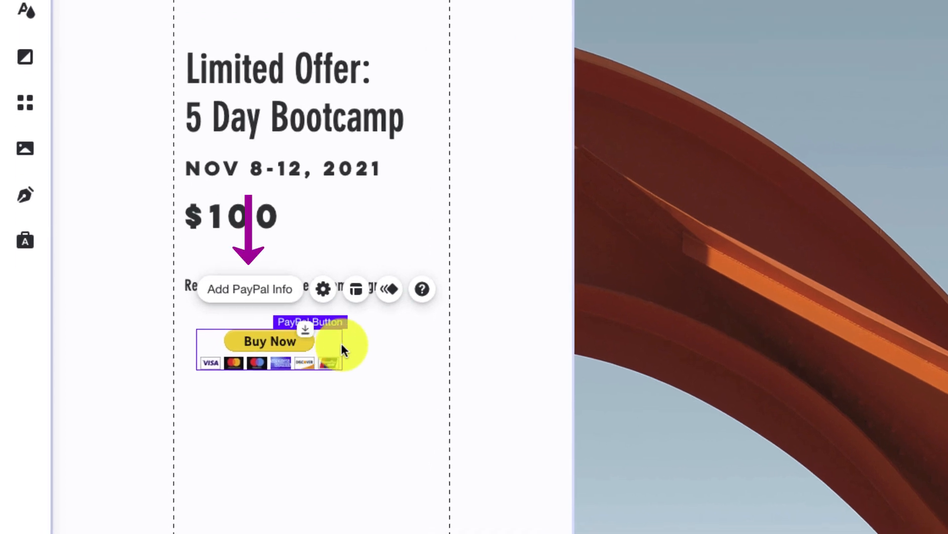
{"action": "left_click", "coordinate": [384, 348]}
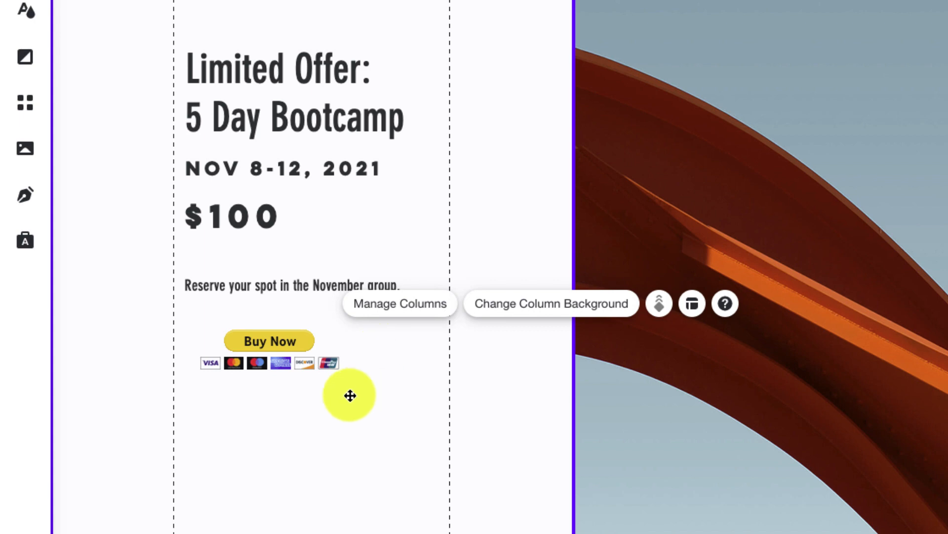
{"action": "left_click", "coordinate": [267, 364]}
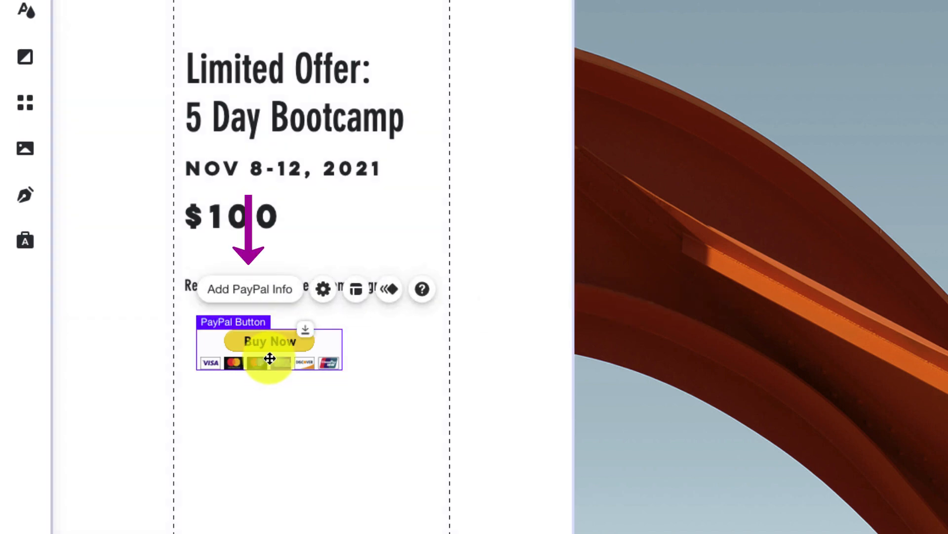
{"action": "left_click", "coordinate": [283, 300]}
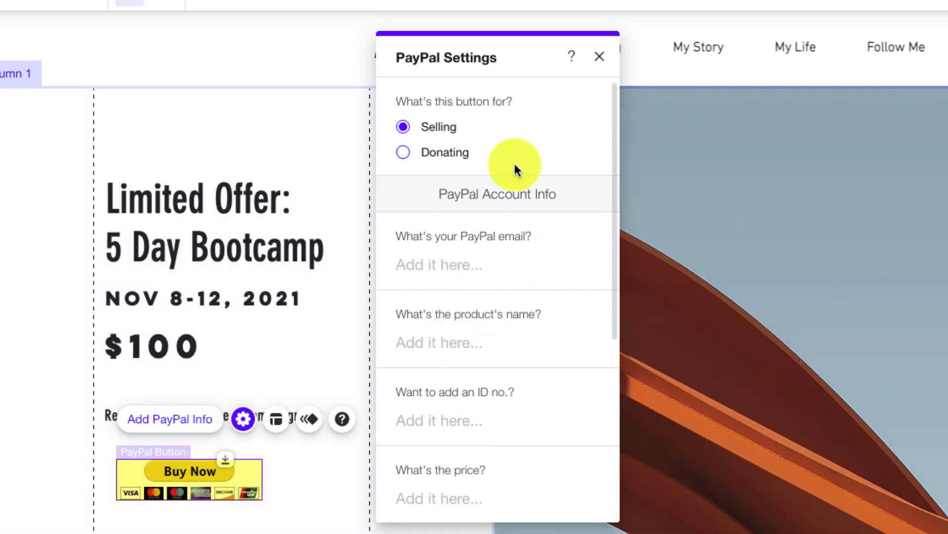
Keep the button set to Selling and enter the seller's PayPal email
{"action": "left_click", "coordinate": [403, 153]}
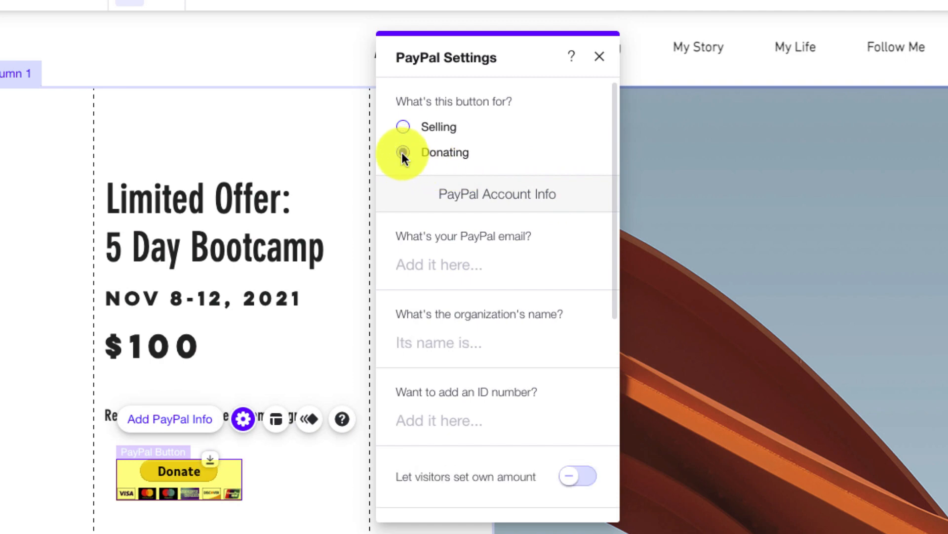
{"action": "left_click", "coordinate": [401, 126]}
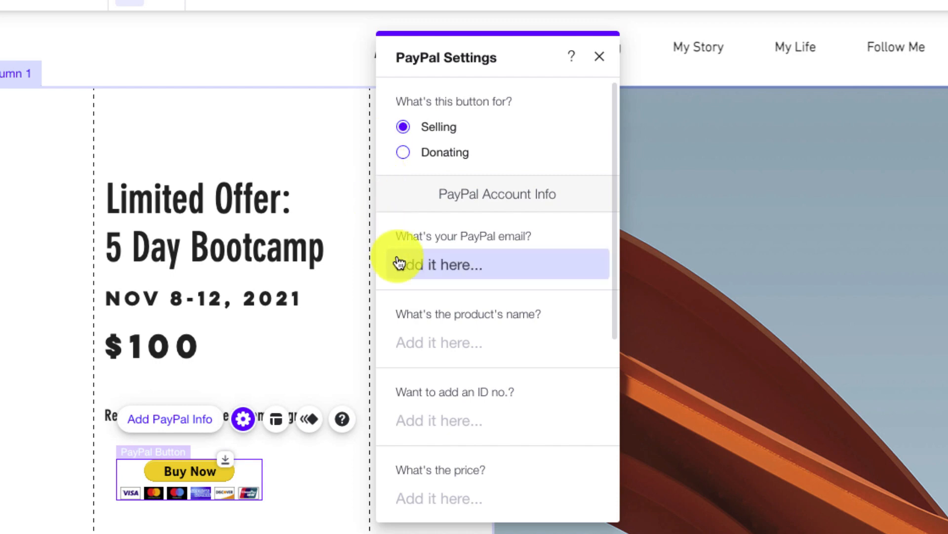
{"action": "left_click", "coordinate": [492, 269]}
{"action": "type", "text": "[masked]"}
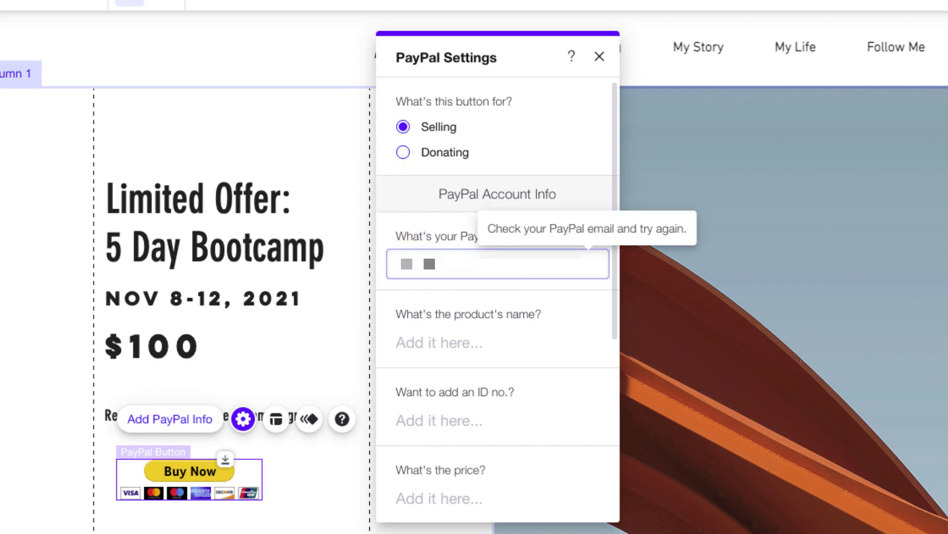
{"action": "left_click", "coordinate": [574, 233]}
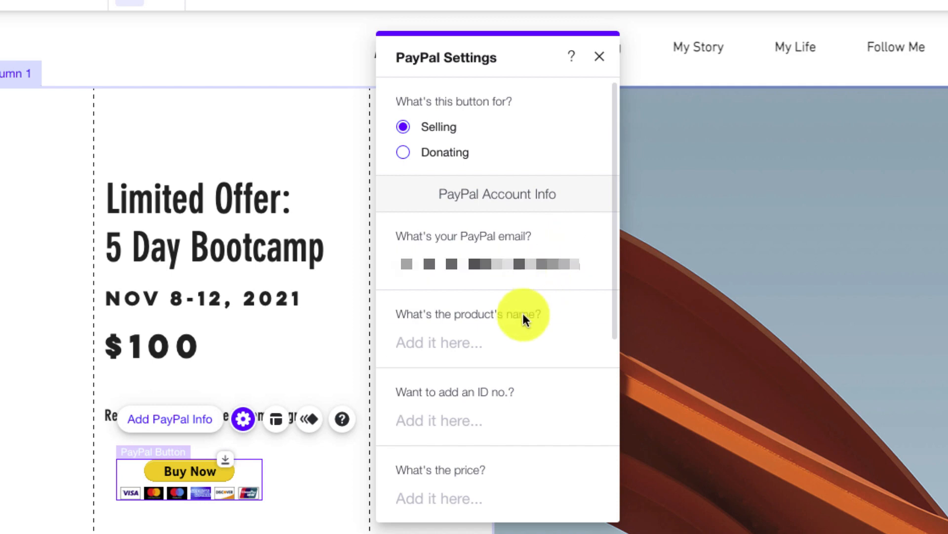
Enter product '5 Day Bootcamp (8-12 Nov, 2021)', ID 5DBC-8-NOV-2021 and price 100.00
{"action": "left_click", "coordinate": [501, 344]}
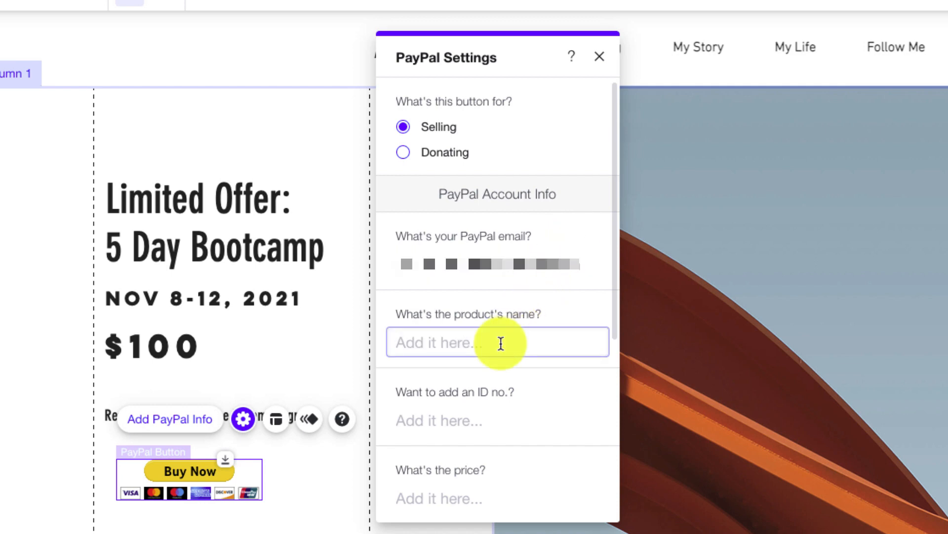
{"action": "type", "text": "5 Day Bootcamp "}
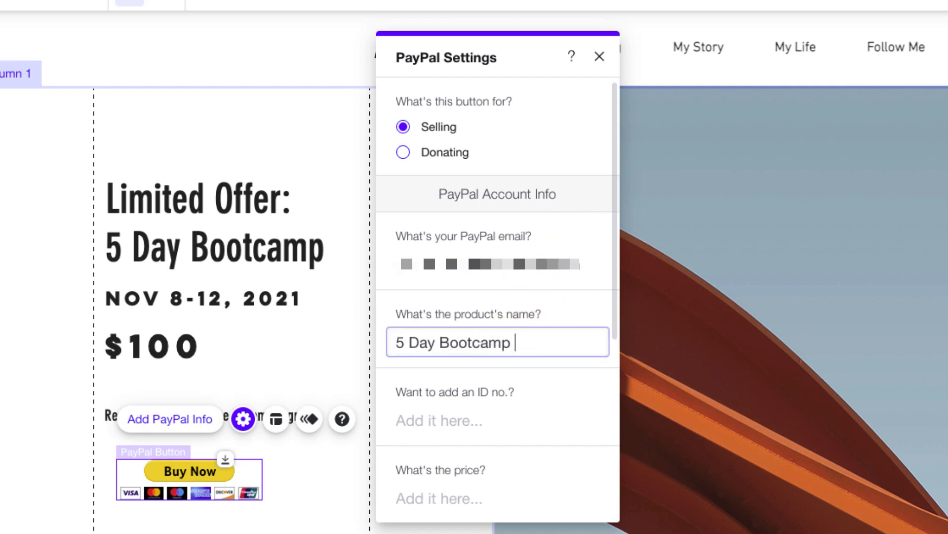
{"action": "type", "text": "(8-12 Nov, 2021)"}
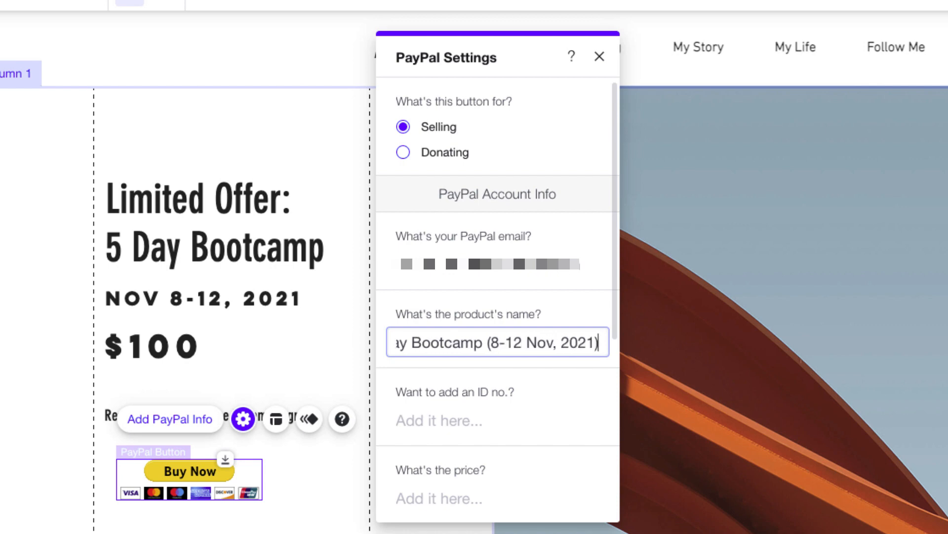
{"action": "left_click", "coordinate": [564, 306]}
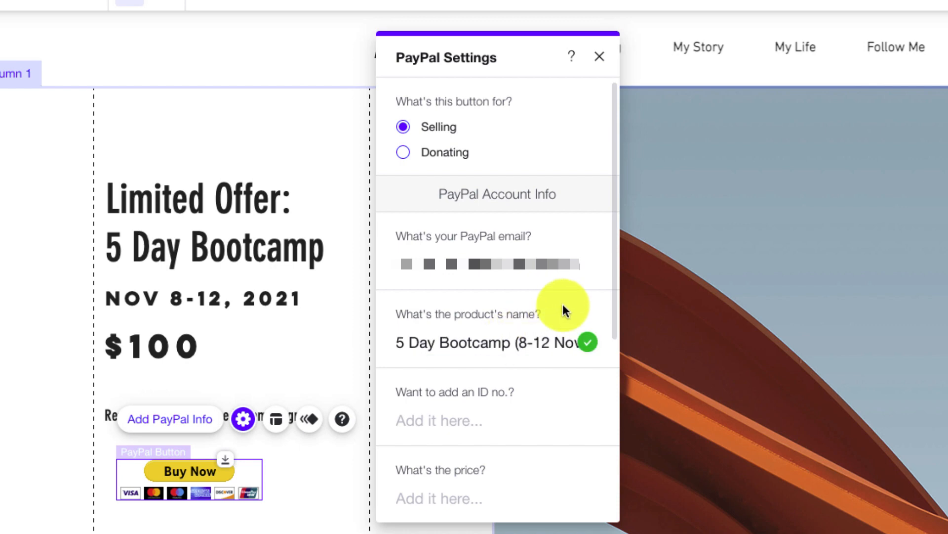
{"action": "left_click", "coordinate": [501, 424]}
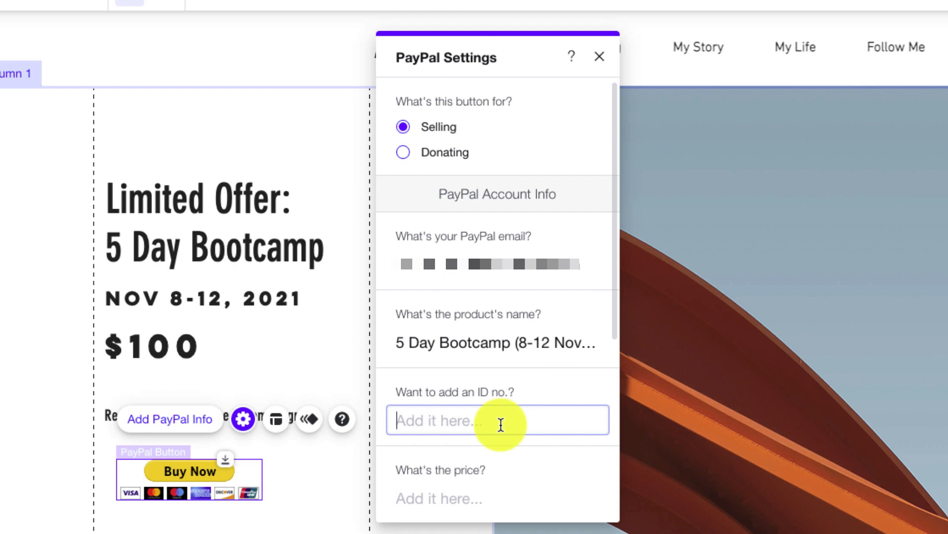
{"action": "type", "text": "5DB"}
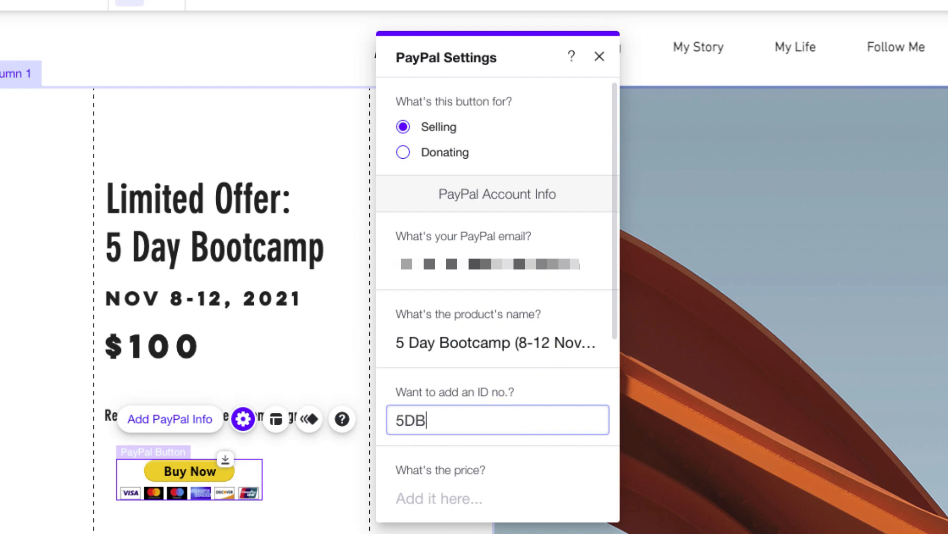
{"action": "type", "text": "C-8-NOV-"}
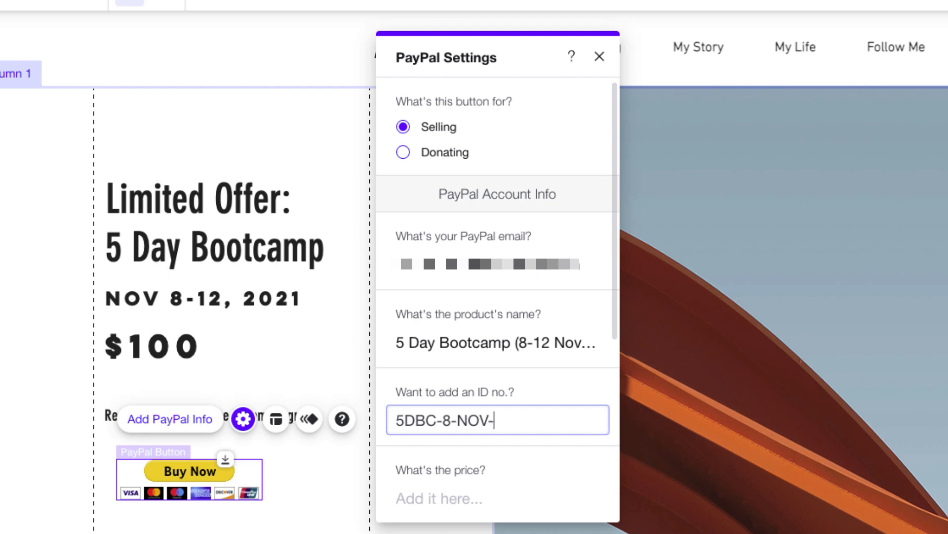
{"action": "type", "text": "2021"}
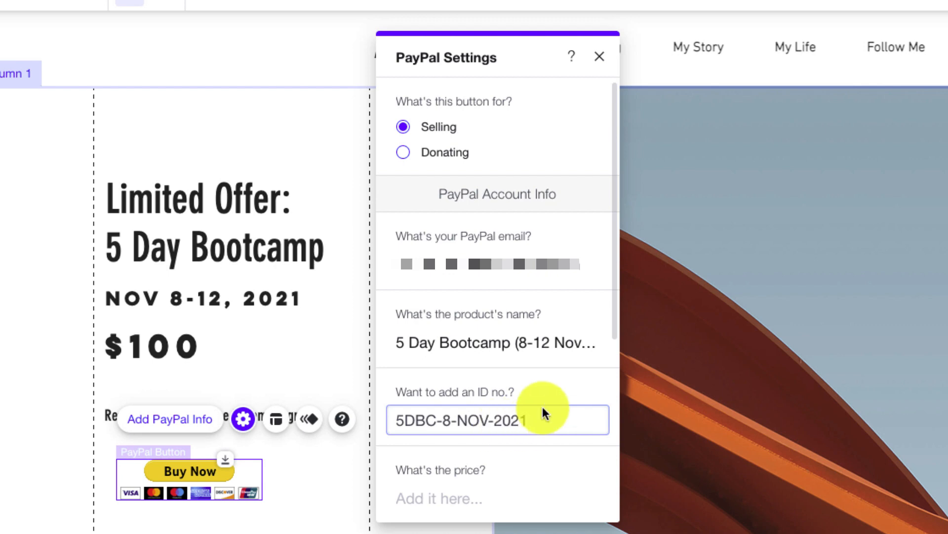
{"action": "left_click", "coordinate": [553, 386]}
{"action": "left_click", "coordinate": [476, 503]}
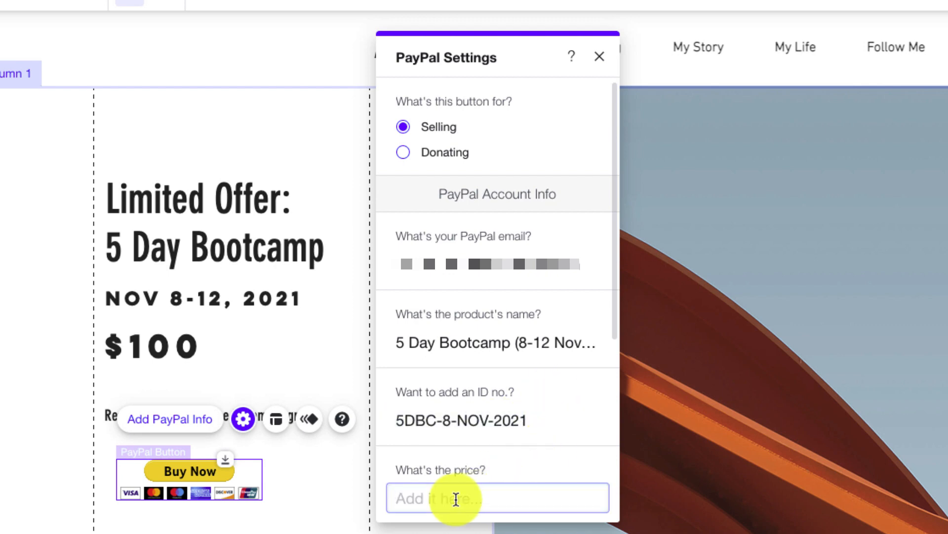
{"action": "type", "text": "100.00"}
{"action": "left_click", "coordinate": [540, 460]}
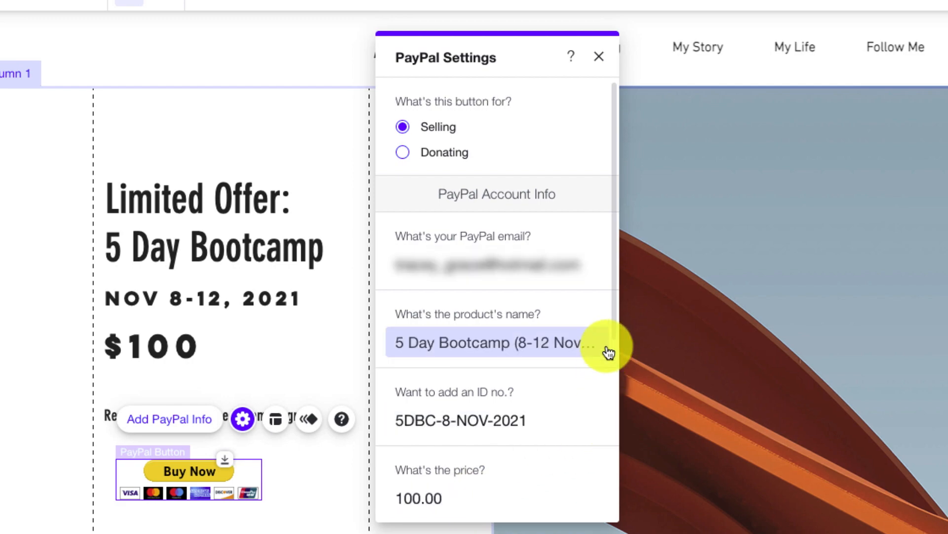
{"action": "scroll", "coordinate": [612, 380], "scroll_direction": "down", "scroll_amount": 6}
Set the currency to Australian Dollars and have PayPal open in a new window
{"action": "left_click", "coordinate": [588, 278]}
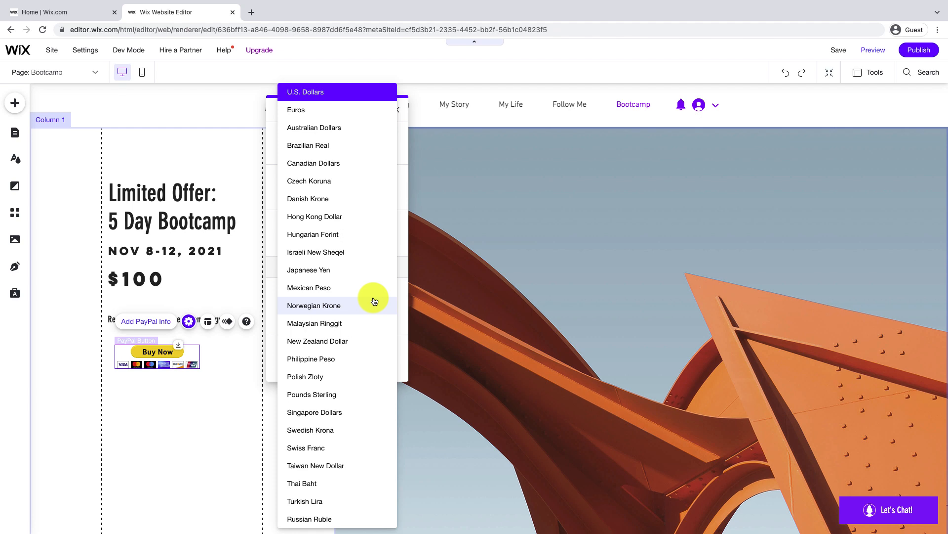
{"action": "left_click", "coordinate": [377, 128]}
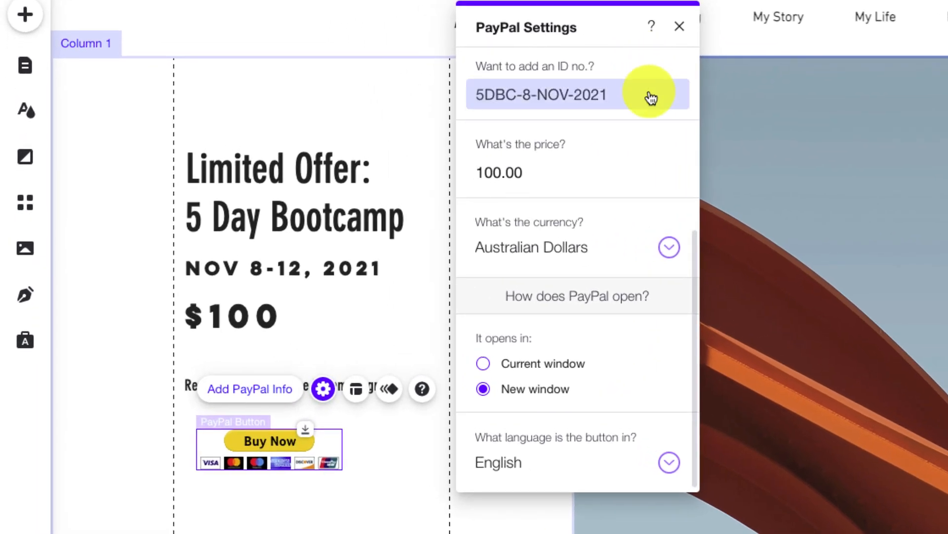
{"action": "left_click", "coordinate": [483, 390]}
Try Spanish as the button language, then set it back to English
{"action": "left_click", "coordinate": [669, 462]}
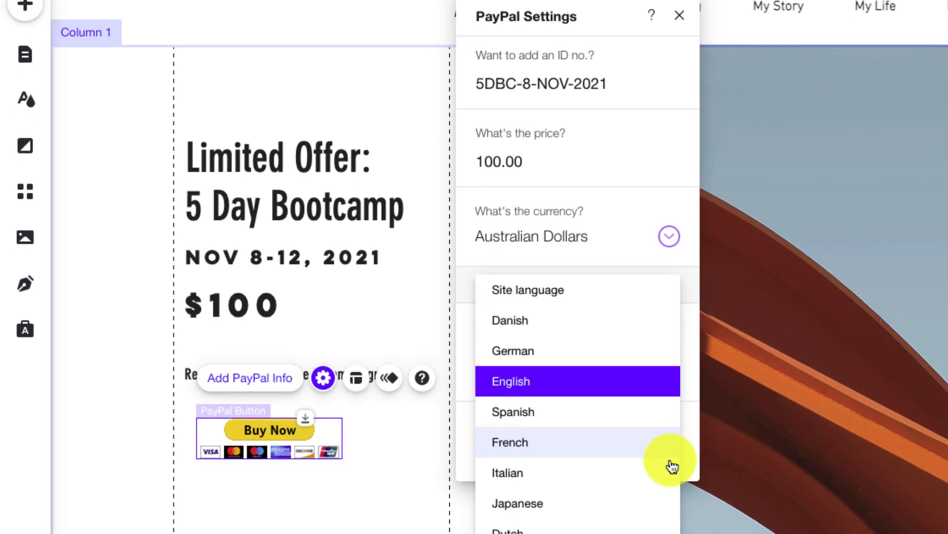
{"action": "left_click", "coordinate": [664, 425]}
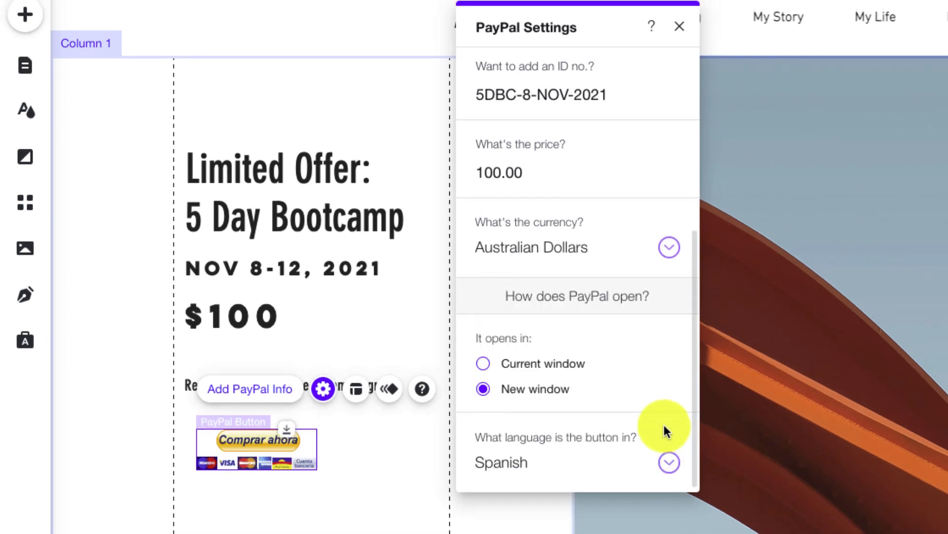
{"action": "left_click", "coordinate": [666, 464]}
{"action": "left_click", "coordinate": [642, 435]}
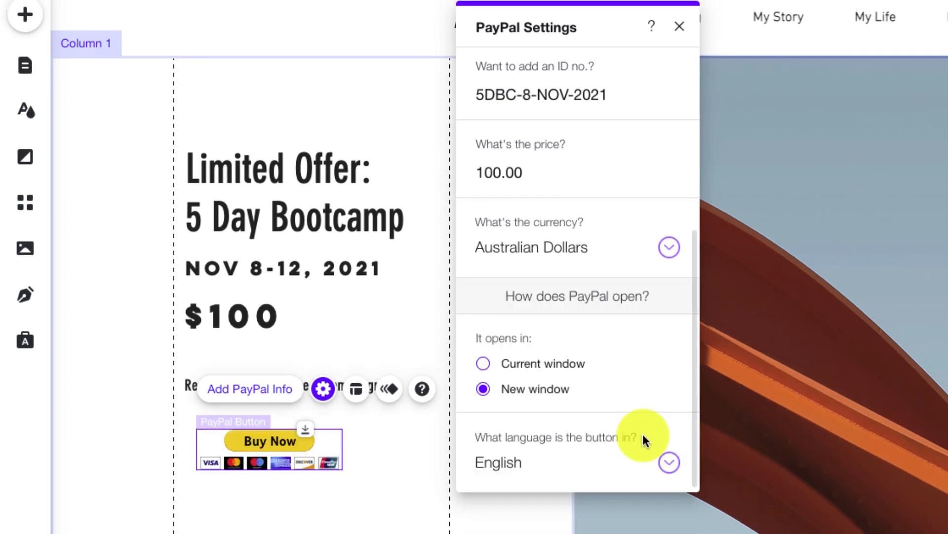
{"action": "left_click_drag", "start_coordinate": [692, 421], "coordinate": [701, 219]}
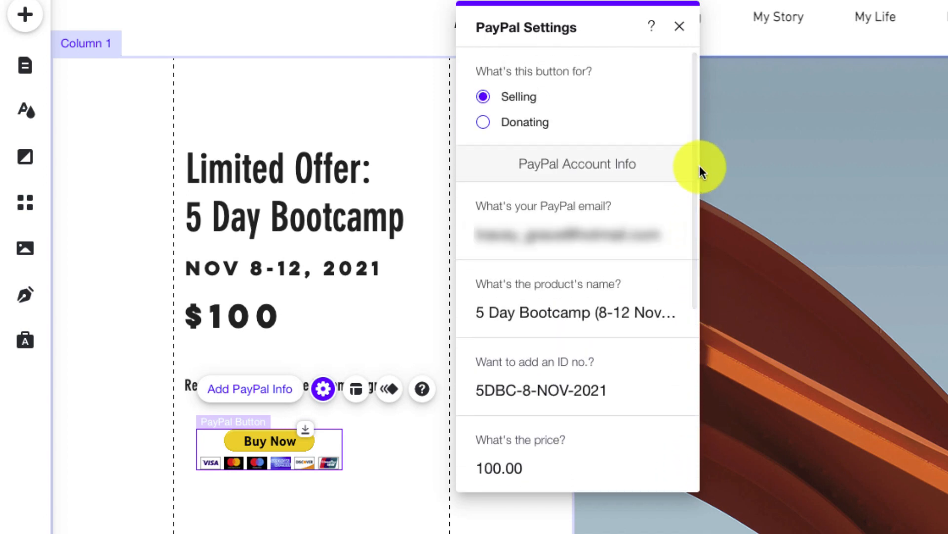
Try Donating mode with an organization name and visitor-chosen donation amount
{"action": "left_click", "coordinate": [484, 124]}
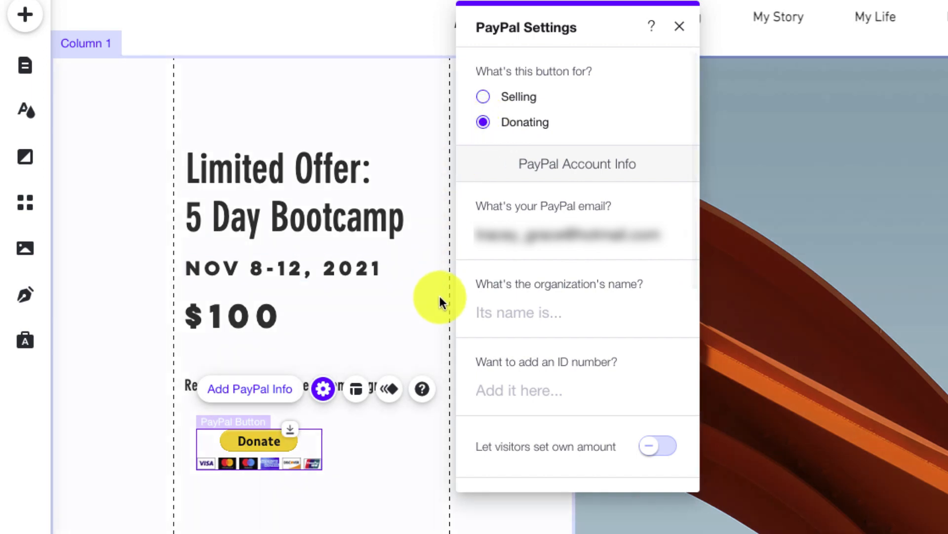
{"action": "left_click", "coordinate": [514, 309]}
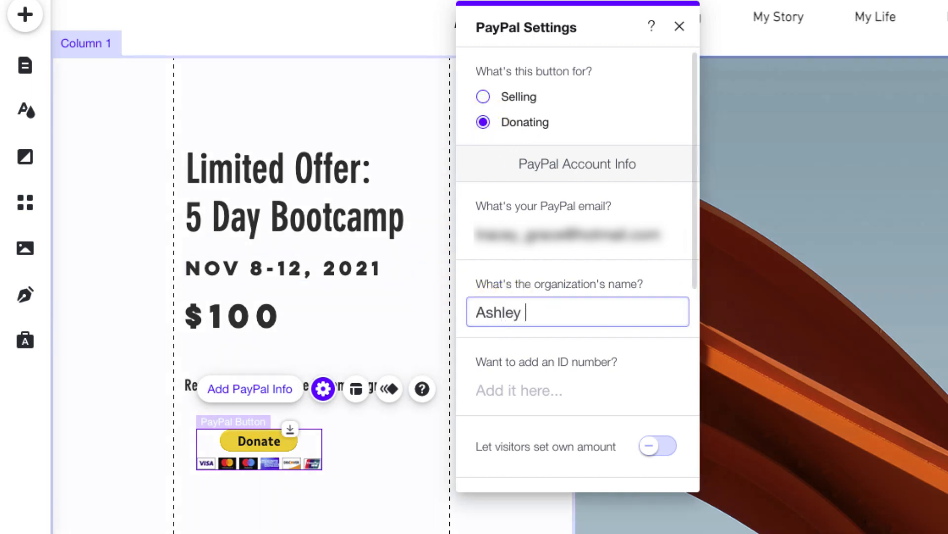
{"action": "left_click", "coordinate": [657, 275]}
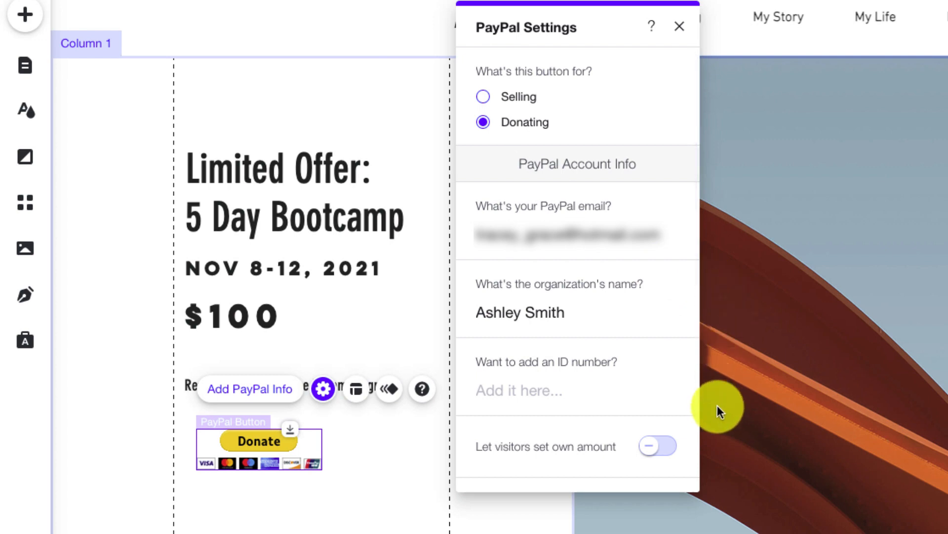
{"action": "left_click", "coordinate": [664, 448]}
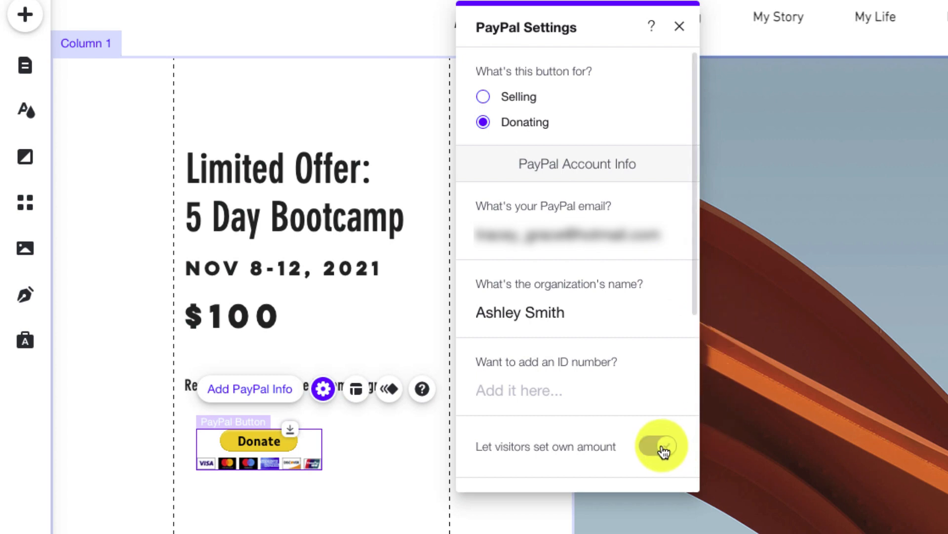
Switch back to Selling, re-enter the price 100.00, and close PayPal Settings
{"action": "left_click", "coordinate": [483, 97]}
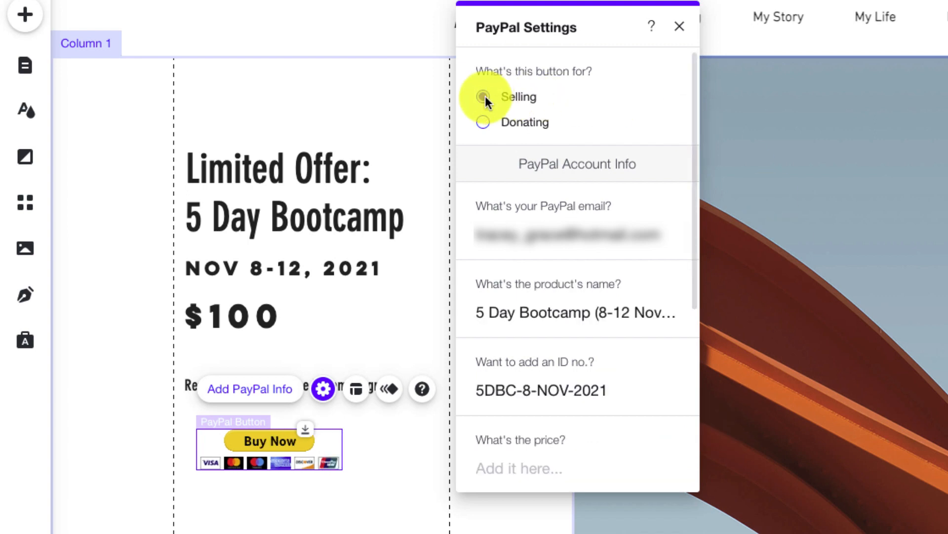
{"action": "left_click", "coordinate": [628, 467]}
{"action": "type", "text": "100.00"}
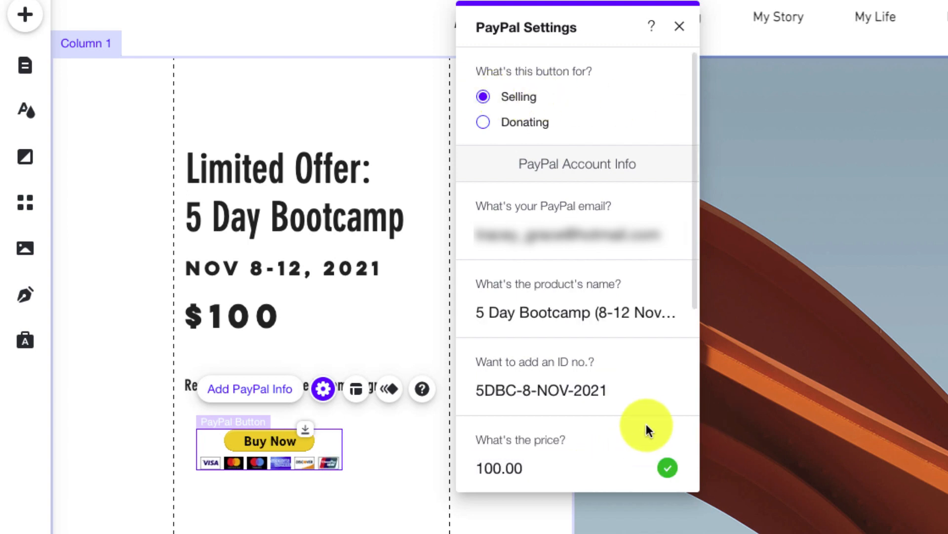
{"action": "left_click", "coordinate": [680, 26]}
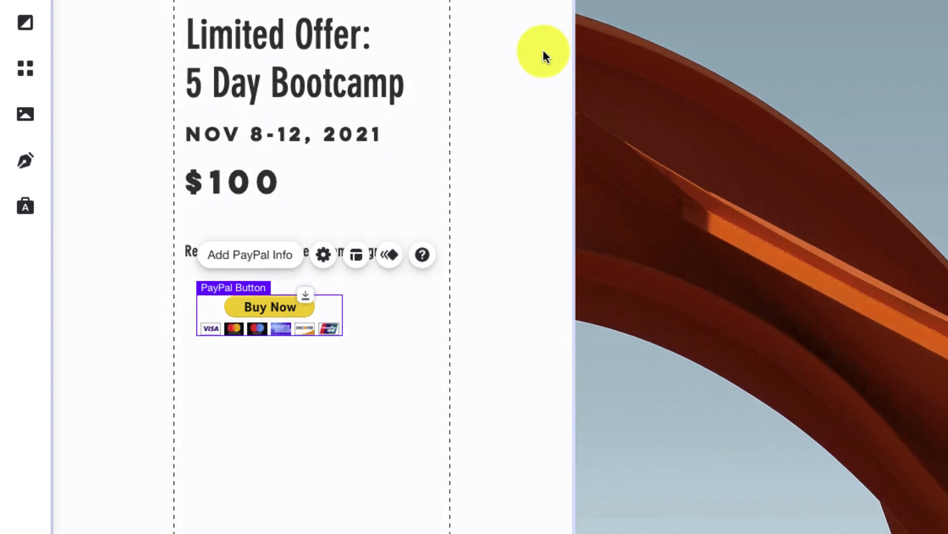
Give the PayPal button the Buy Now layout with card logos and publish the site
{"action": "left_click", "coordinate": [357, 255]}
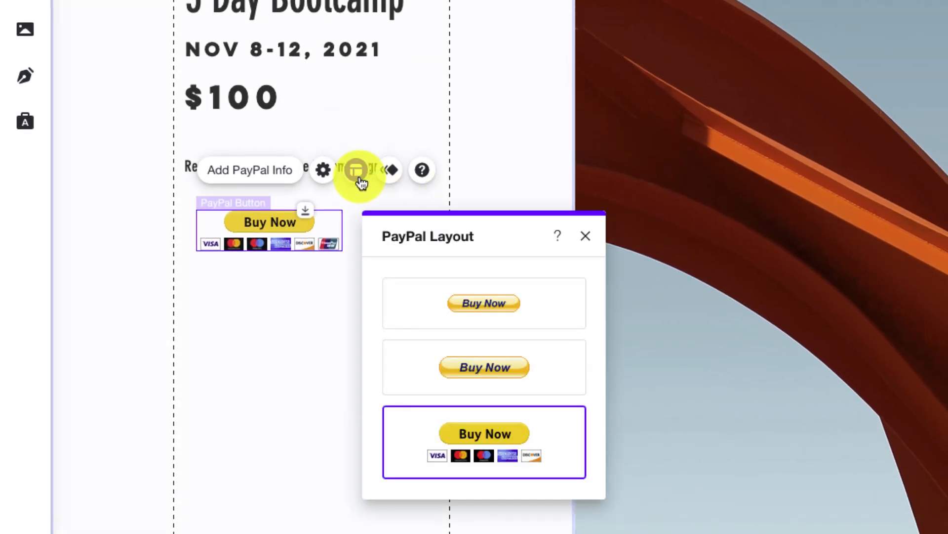
{"action": "left_click", "coordinate": [556, 315]}
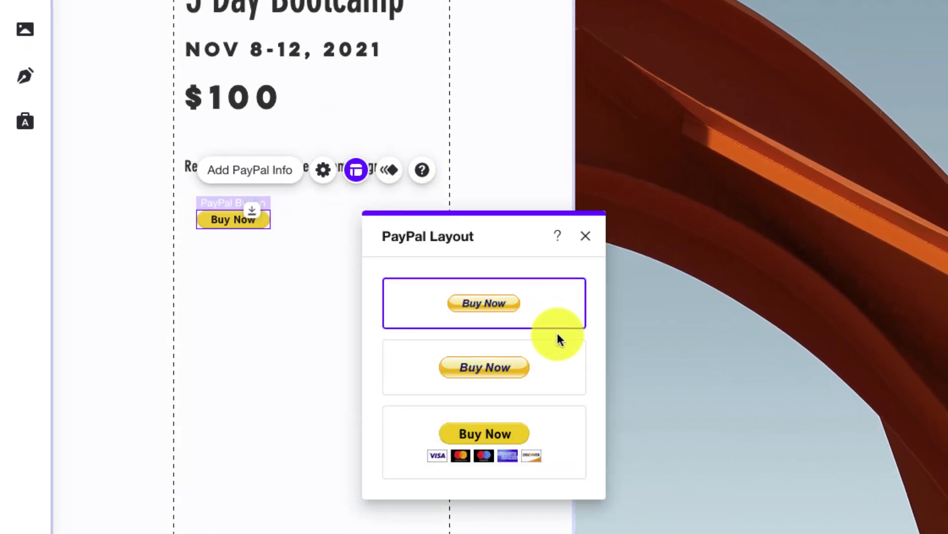
{"action": "left_click", "coordinate": [559, 371]}
{"action": "left_click", "coordinate": [562, 433]}
{"action": "left_click", "coordinate": [586, 236]}
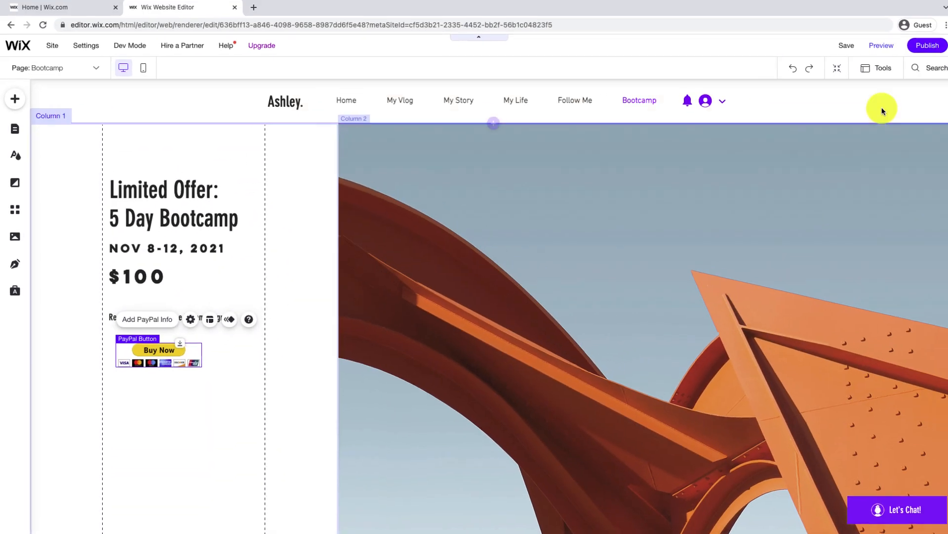
{"action": "mouse_move", "coordinate": [922, 54]}
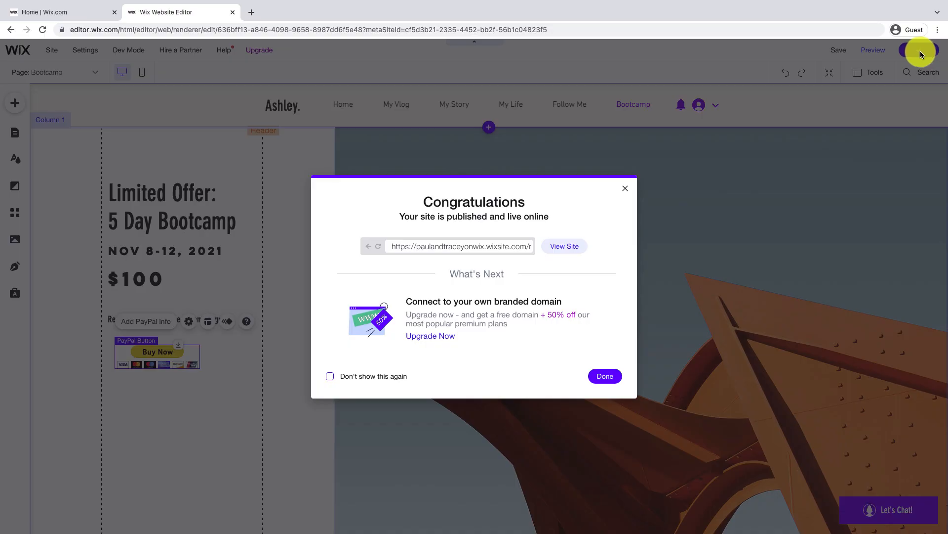
Dismiss the publish confirmation and load developer.paypal.com in a new browser tab
{"action": "left_click", "coordinate": [627, 189]}
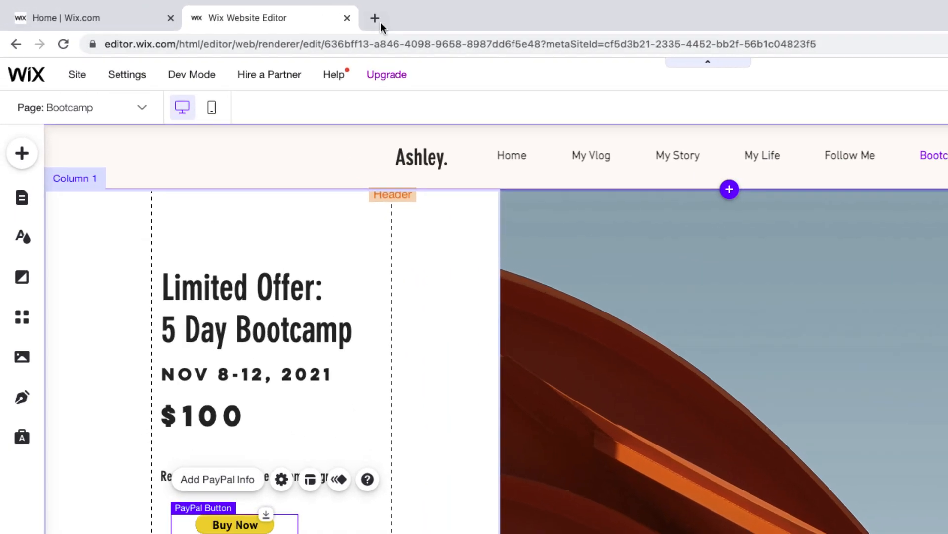
{"action": "left_click", "coordinate": [252, 12]}
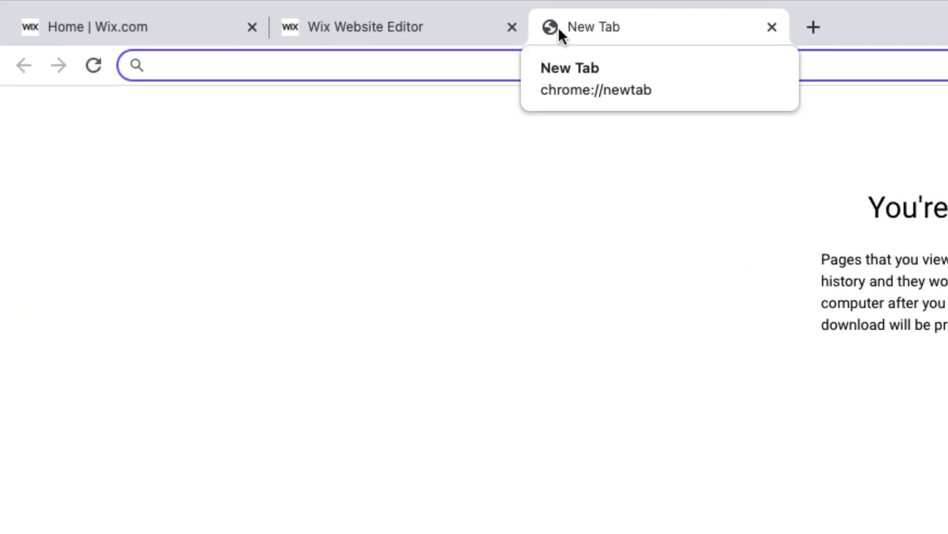
{"action": "type", "text": "developer.paypal.com"}
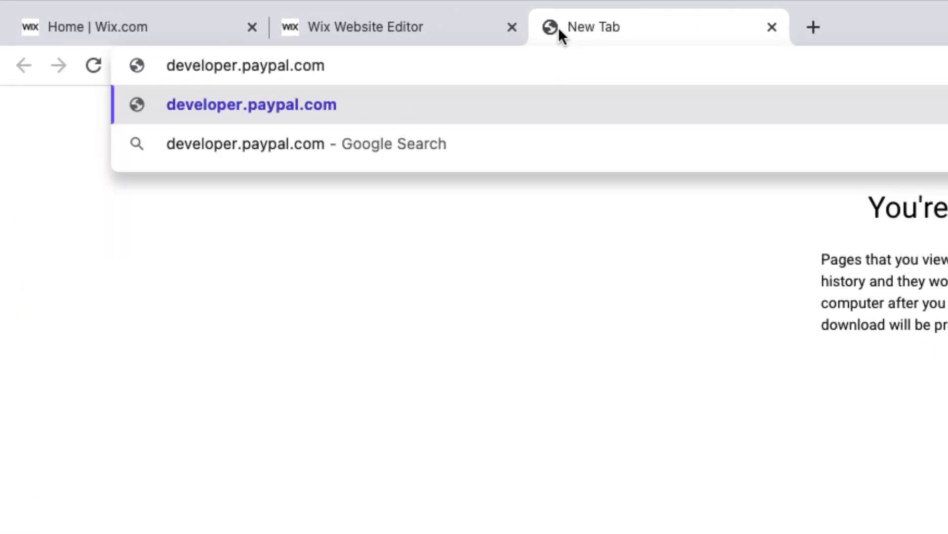
{"action": "key", "text": "Return"}
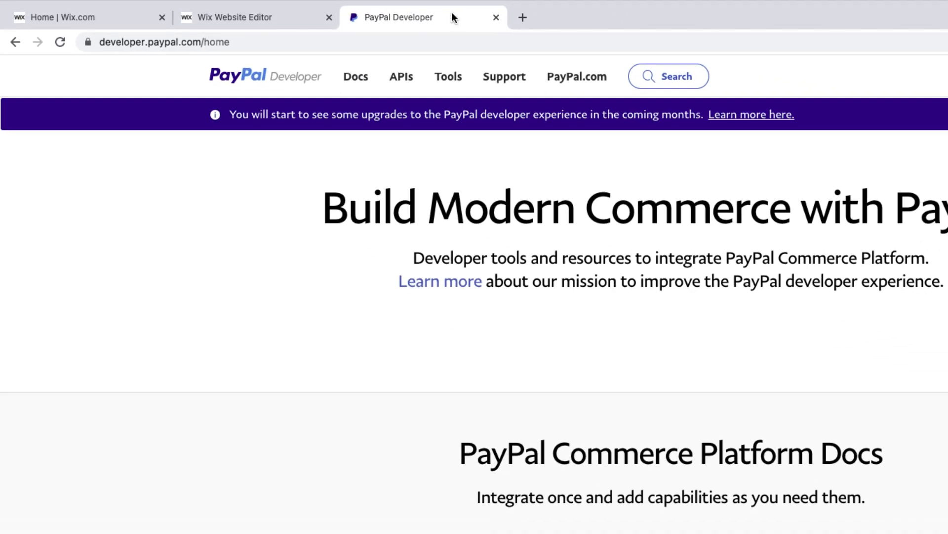
Accept cookies and log in to the PayPal Developer dashboard with the account e-mail and password
{"action": "left_click", "coordinate": [750, 55]}
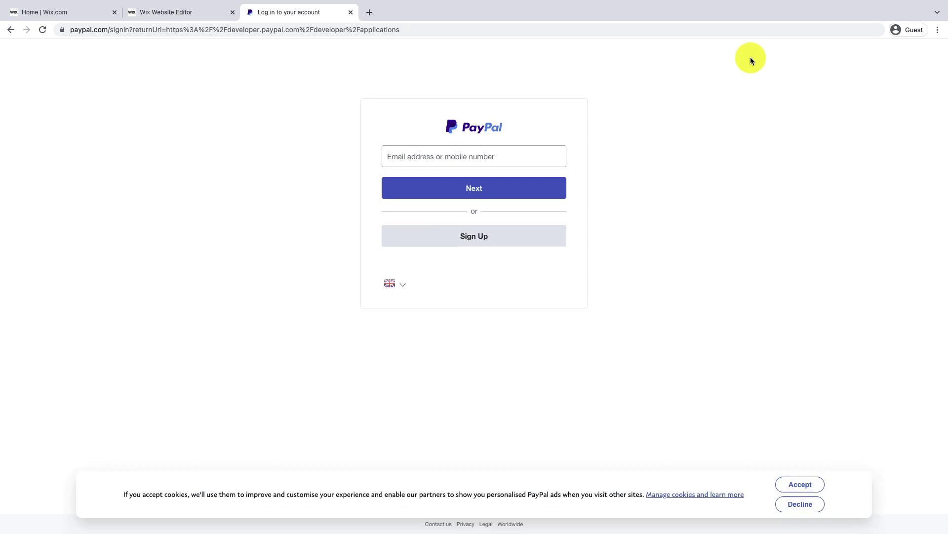
{"action": "left_click", "coordinate": [787, 487]}
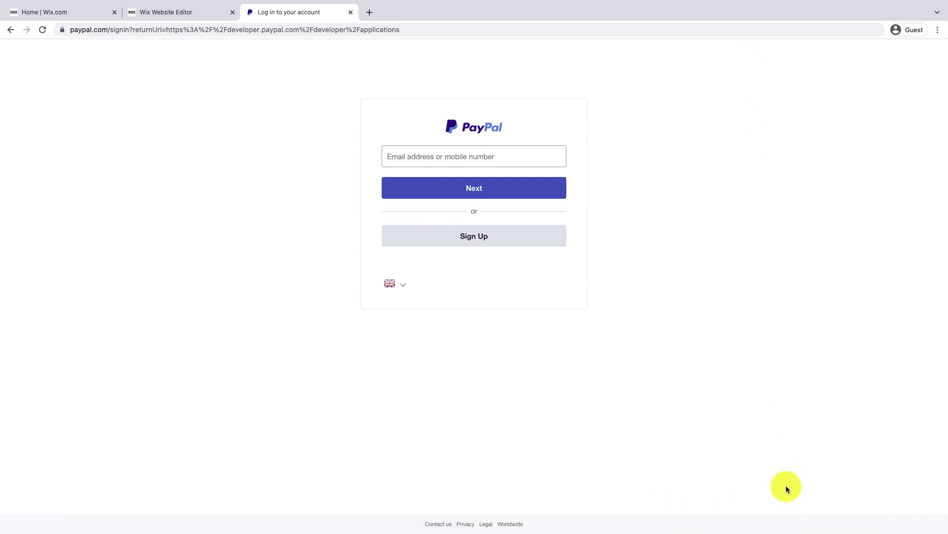
{"action": "left_click", "coordinate": [546, 156]}
{"action": "type", "text": "***********"}
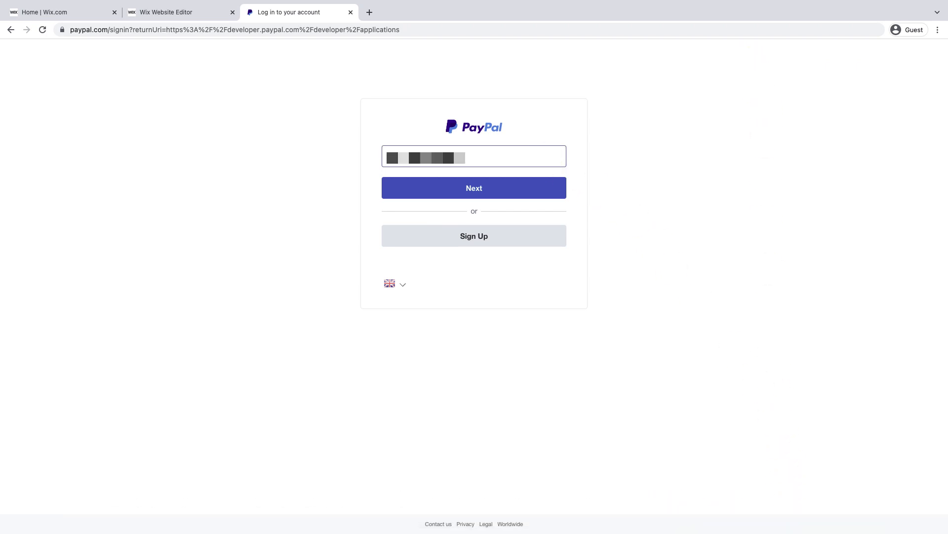
{"action": "left_click", "coordinate": [555, 190]}
{"action": "type", "text": "***"}
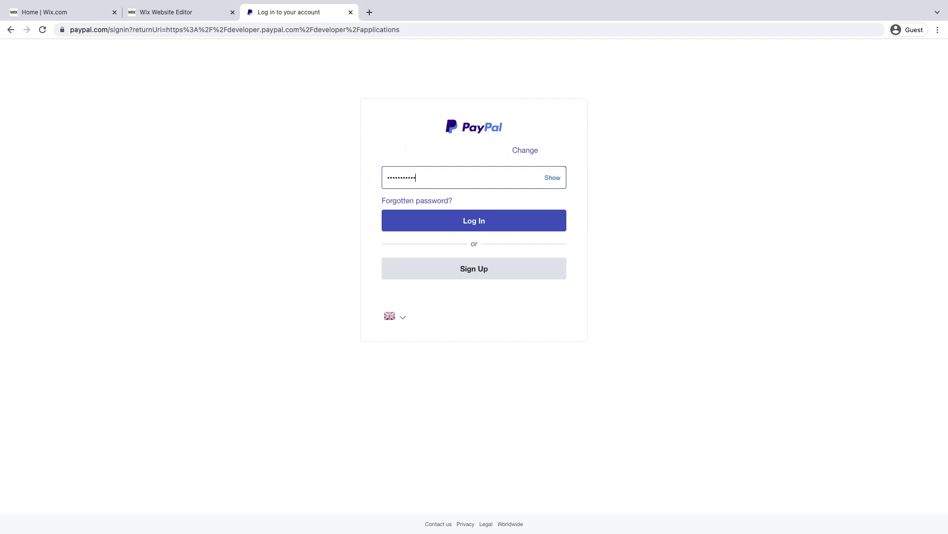
{"action": "type", "text": "********"}
{"action": "left_click", "coordinate": [545, 220]}
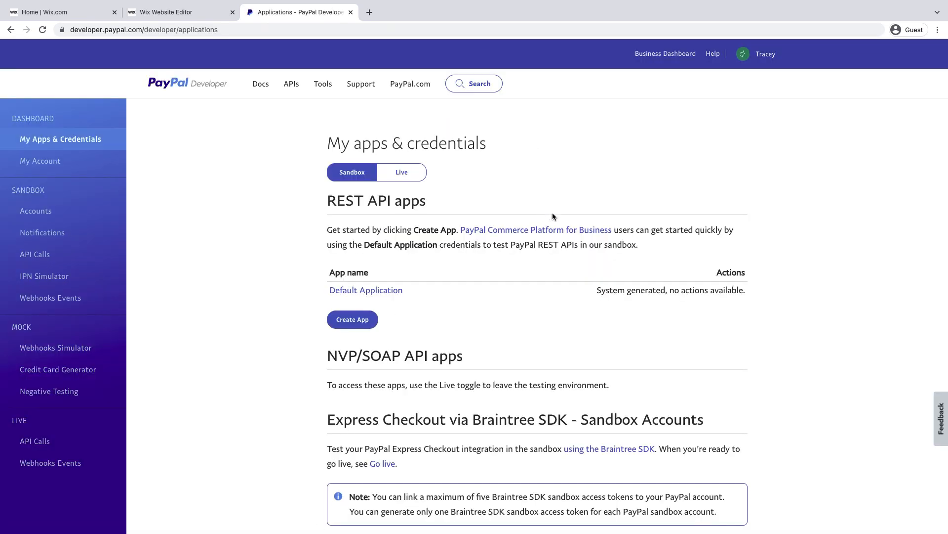
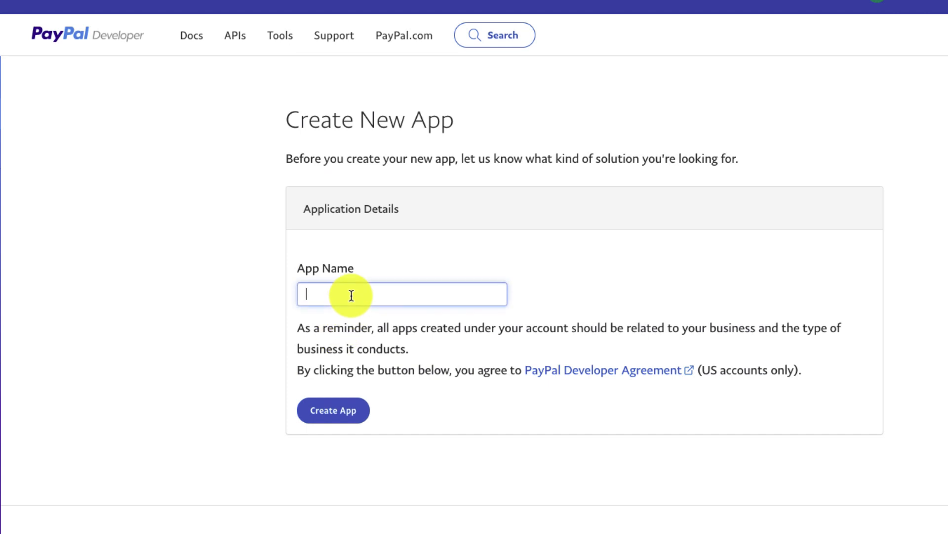
Create the live app 'liveapp' and copy its Client ID
{"action": "type", "text": "liveapp"}
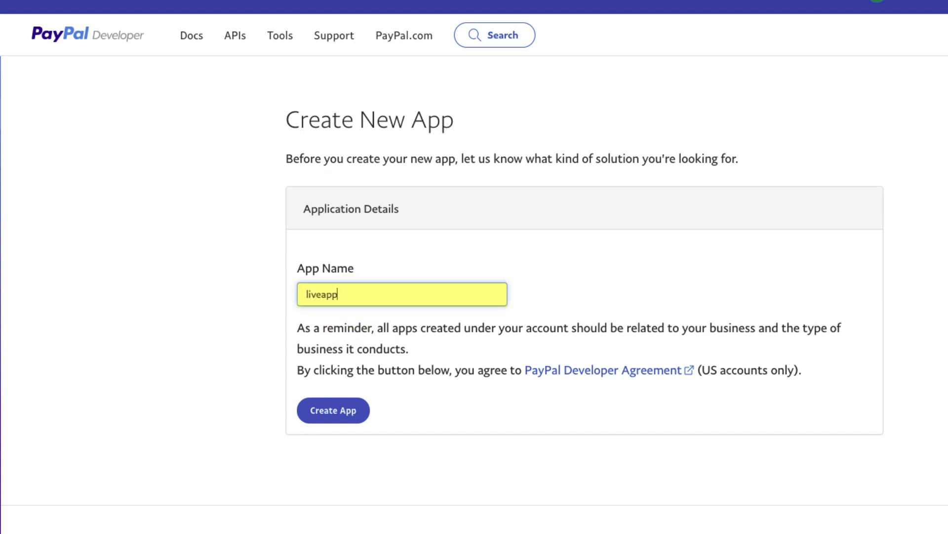
{"action": "left_click", "coordinate": [341, 420]}
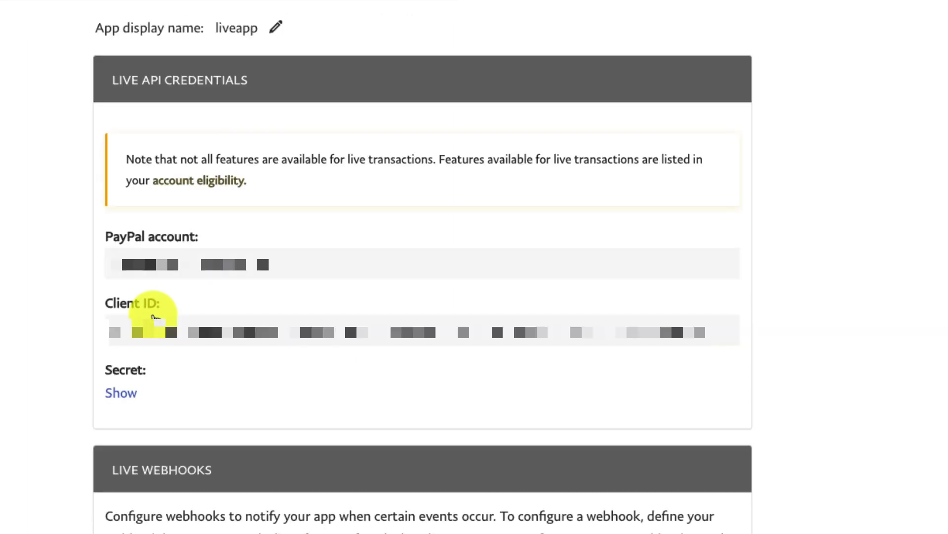
{"action": "double_click", "coordinate": [583, 330]}
{"action": "right_click", "coordinate": [703, 327]}
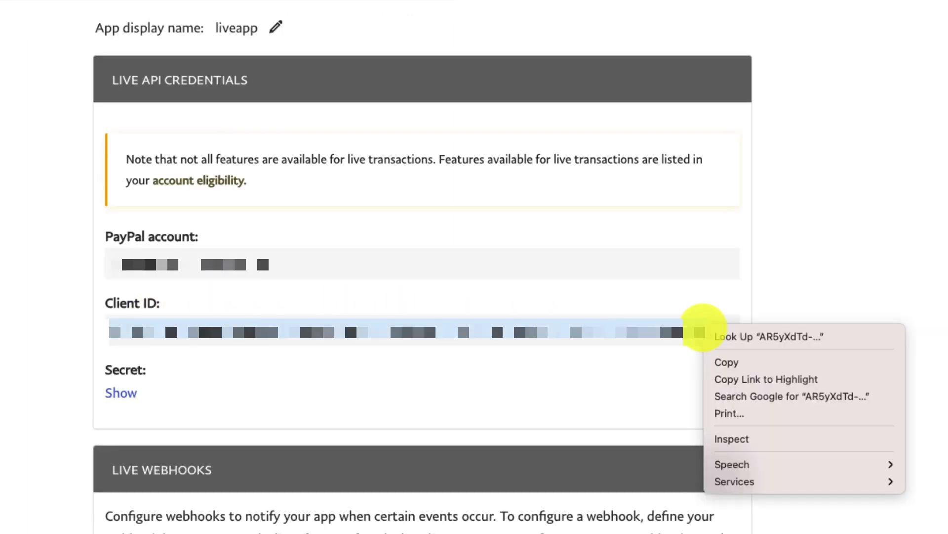
{"action": "left_click", "coordinate": [729, 362]}
Paste the Client ID into a text note and start a new browser tab
{"action": "key", "text": "super+Tab"}
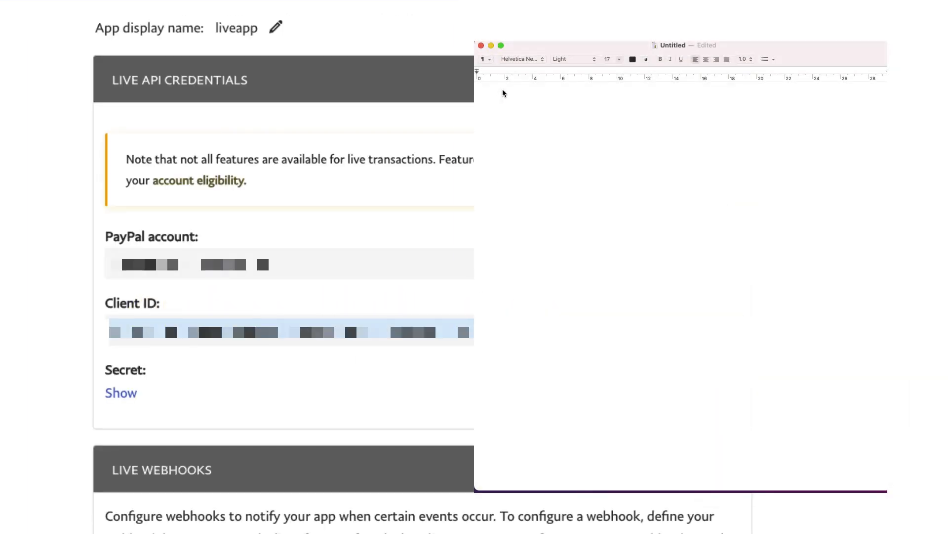
{"action": "right_click", "coordinate": [503, 93]}
{"action": "left_click", "coordinate": [552, 119]}
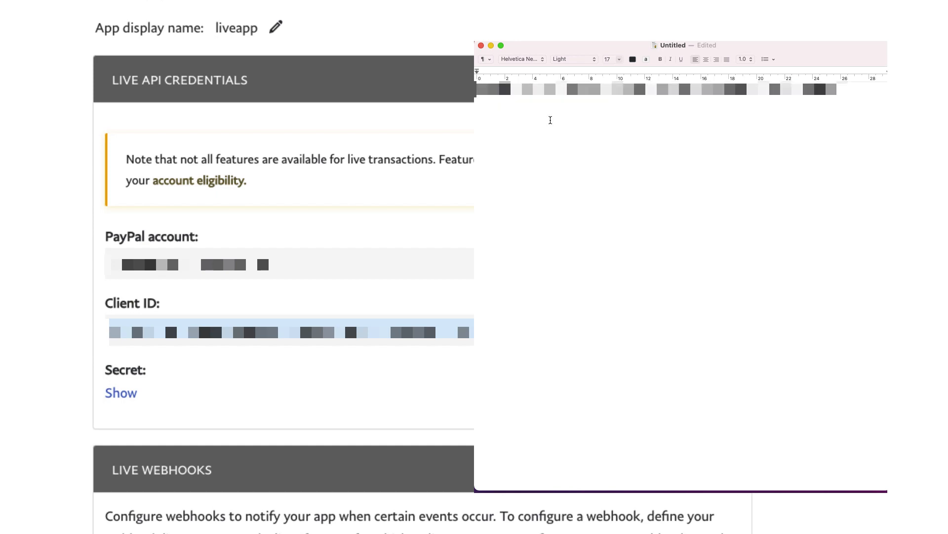
{"action": "key", "text": "super+Tab"}
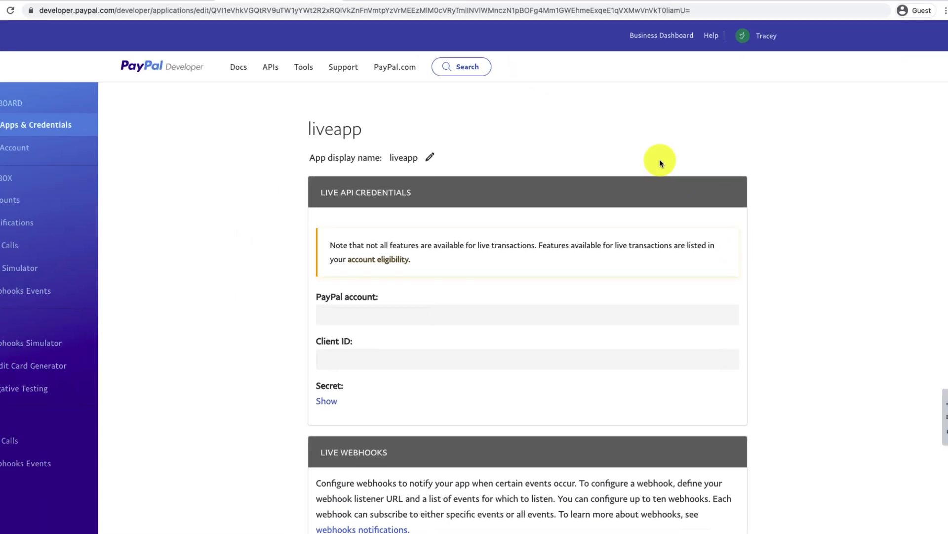
{"action": "left_click", "coordinate": [370, 11]}
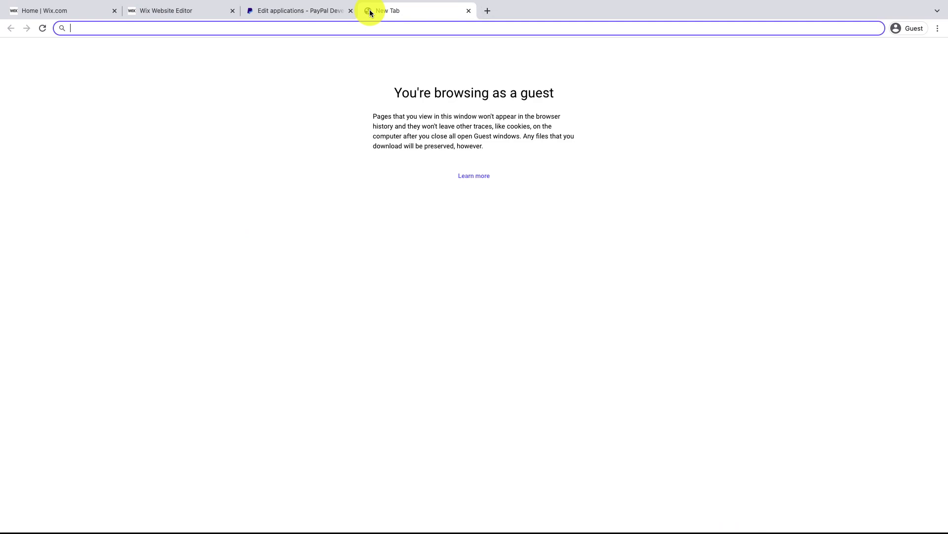
Load paypal.com and go to Pay & Get Paid > PayPal Buttons
{"action": "type", "text": "paypal.com"}
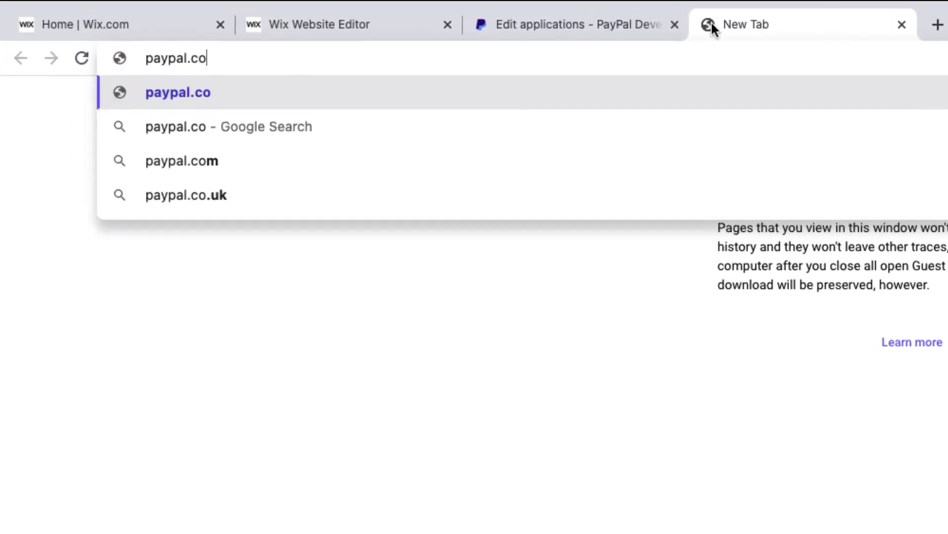
{"action": "key", "text": "Return"}
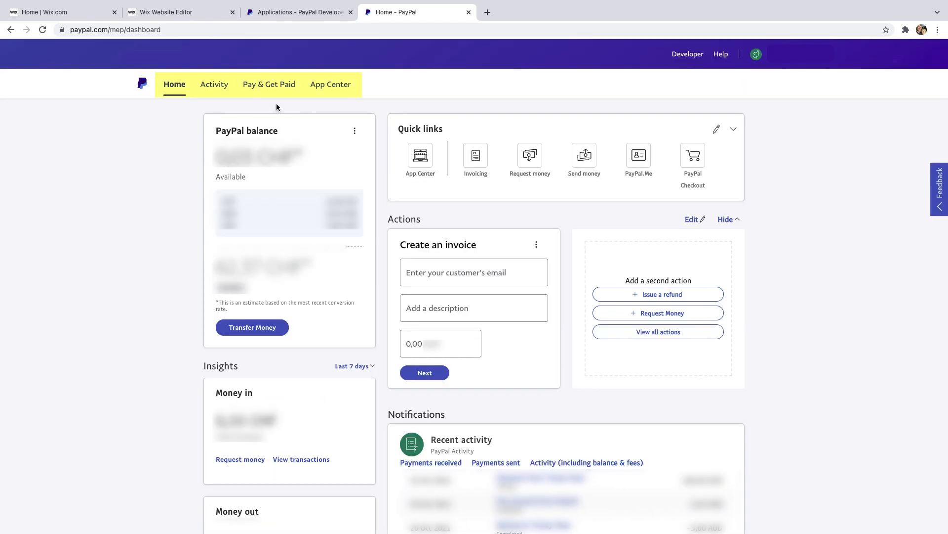
{"action": "left_click", "coordinate": [273, 87]}
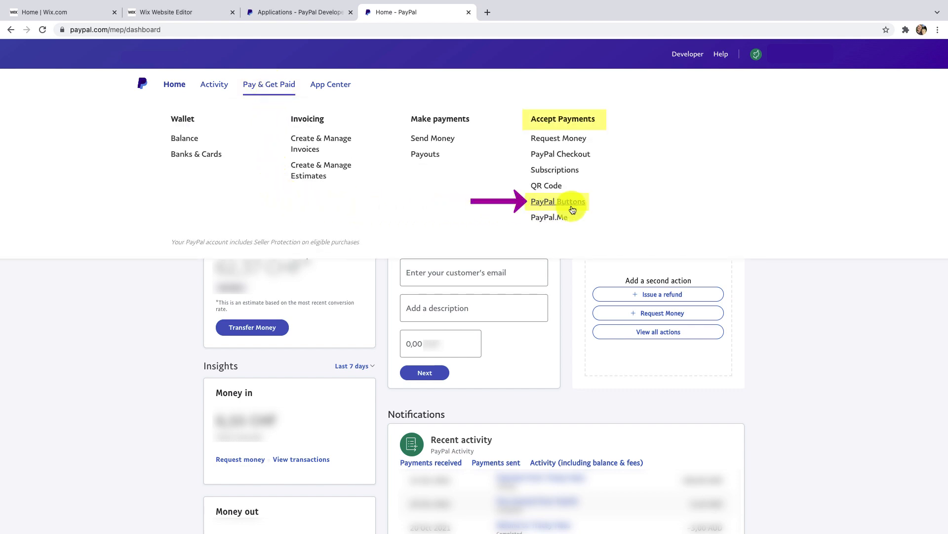
{"action": "left_click", "coordinate": [573, 209]}
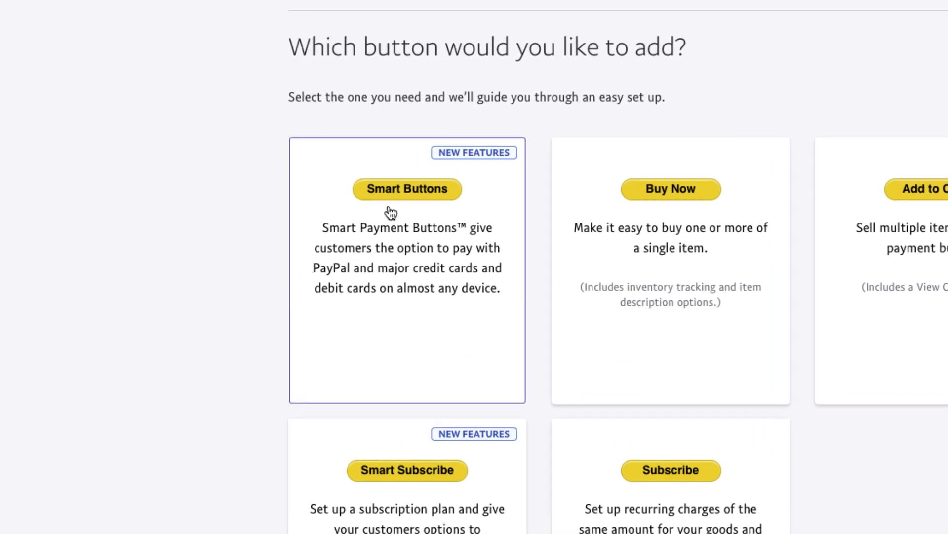
Start a Smart Payment Button, try Single-select and Variable price, and keep Fixed price
{"action": "left_click", "coordinate": [409, 197]}
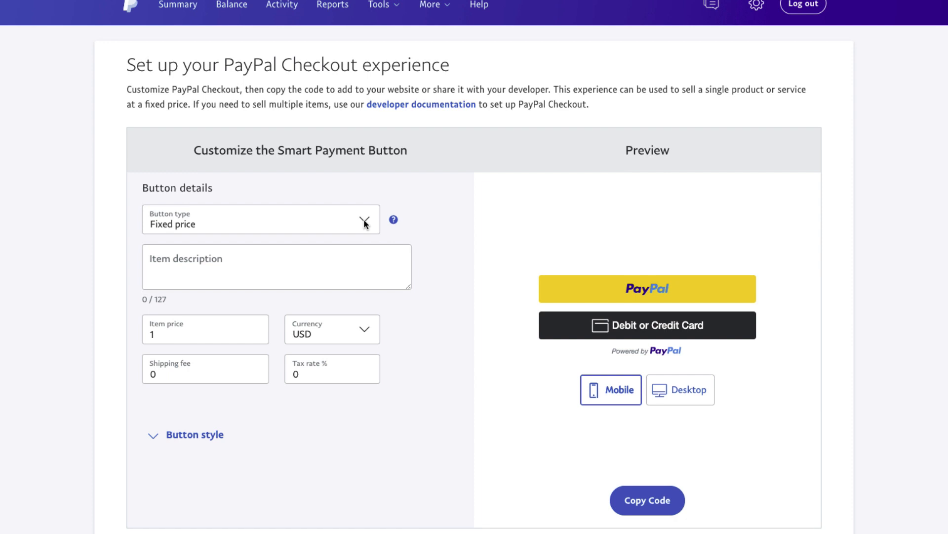
{"action": "left_click", "coordinate": [364, 222]}
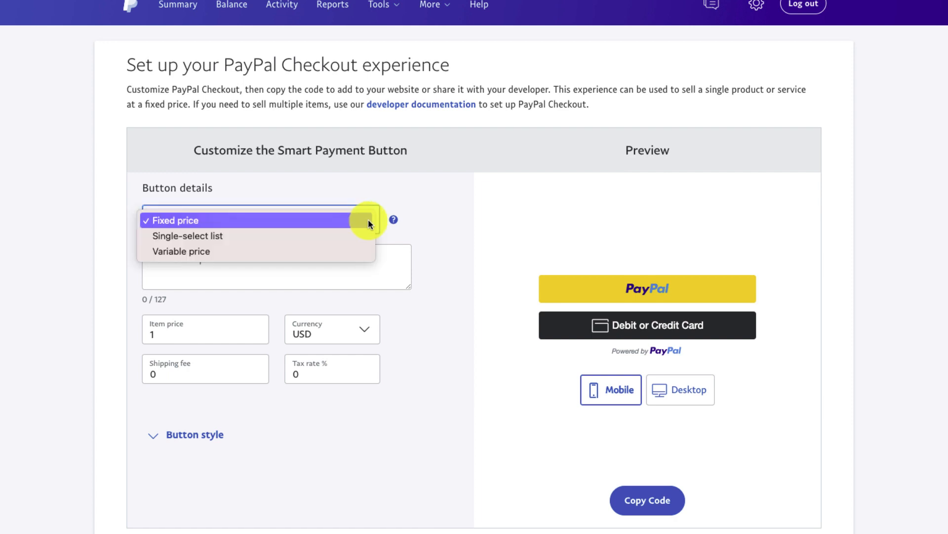
{"action": "left_click", "coordinate": [390, 219]}
{"action": "mouse_move", "coordinate": [396, 224]}
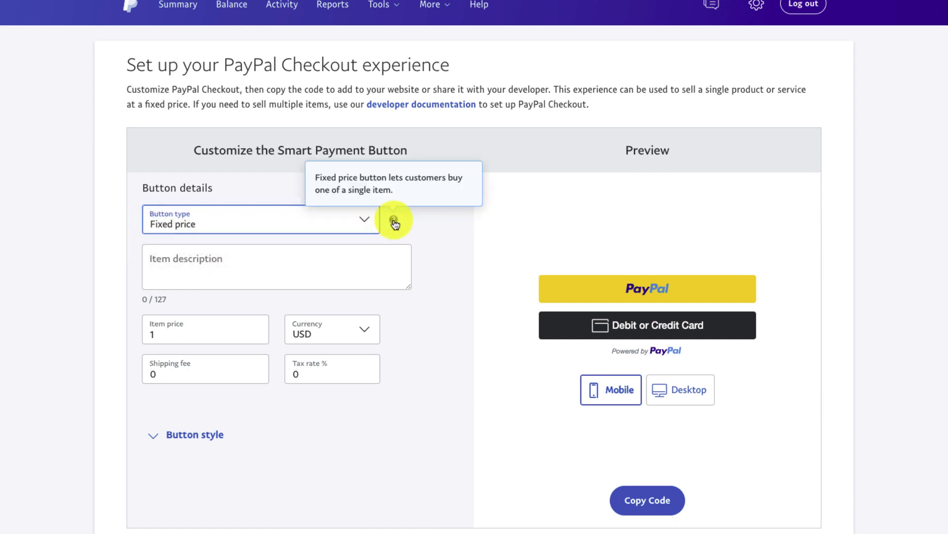
{"action": "left_click", "coordinate": [364, 219]}
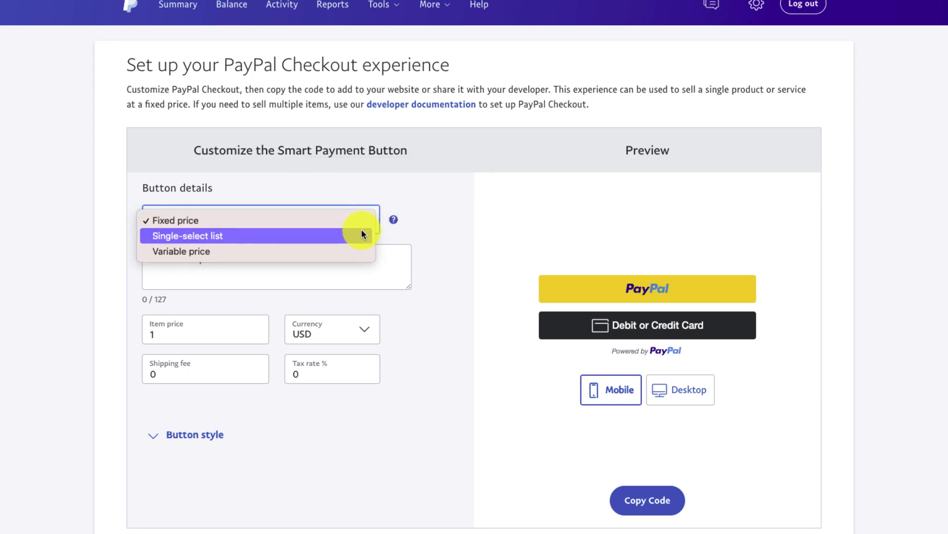
{"action": "left_click", "coordinate": [361, 233]}
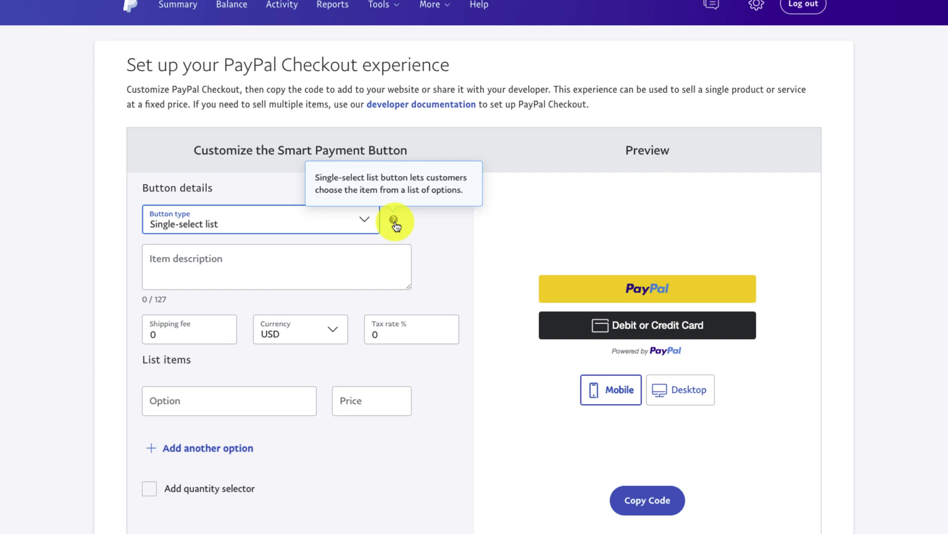
{"action": "left_click", "coordinate": [368, 220]}
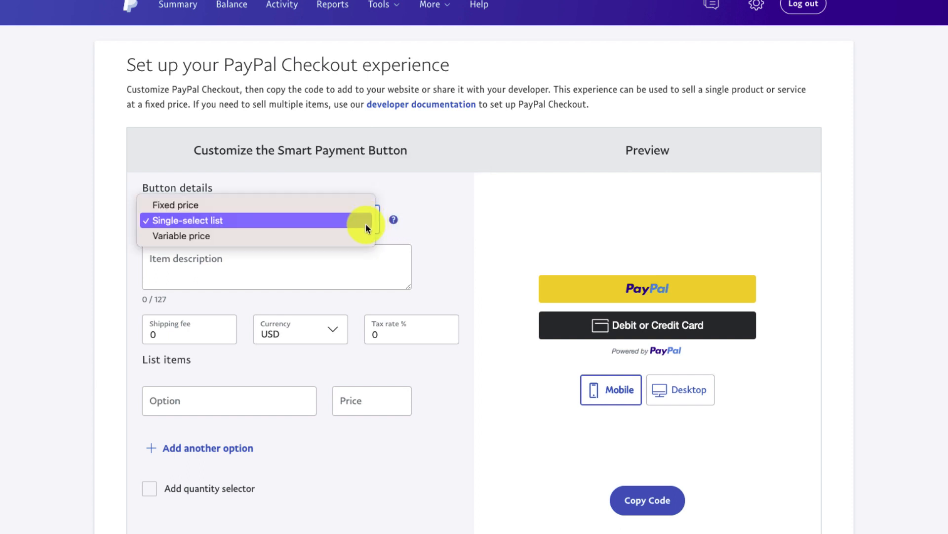
{"action": "left_click", "coordinate": [366, 235]}
{"action": "mouse_move", "coordinate": [394, 223]}
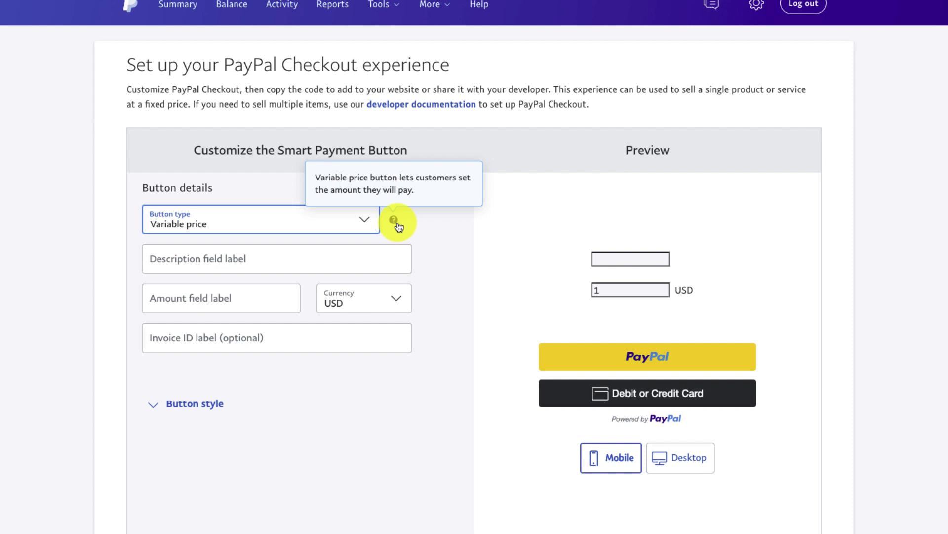
{"action": "left_click", "coordinate": [368, 218]}
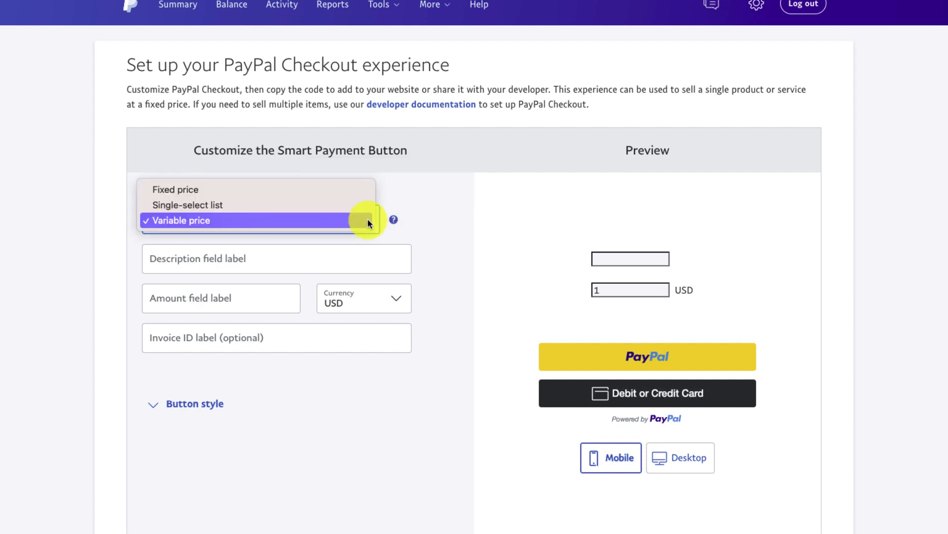
{"action": "left_click", "coordinate": [365, 193]}
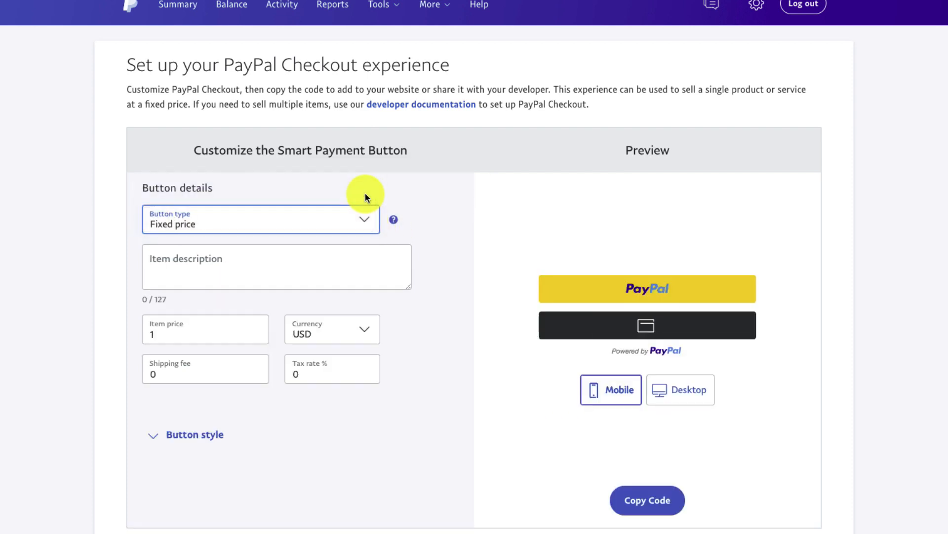
Describe the item as '5 Day Bootcamp (8-12 Nov, 2021)' at 100.00 AUD, shipping and tax 0
{"action": "left_click", "coordinate": [222, 271]}
{"action": "type", "text": "5 Day Bootcamp "}
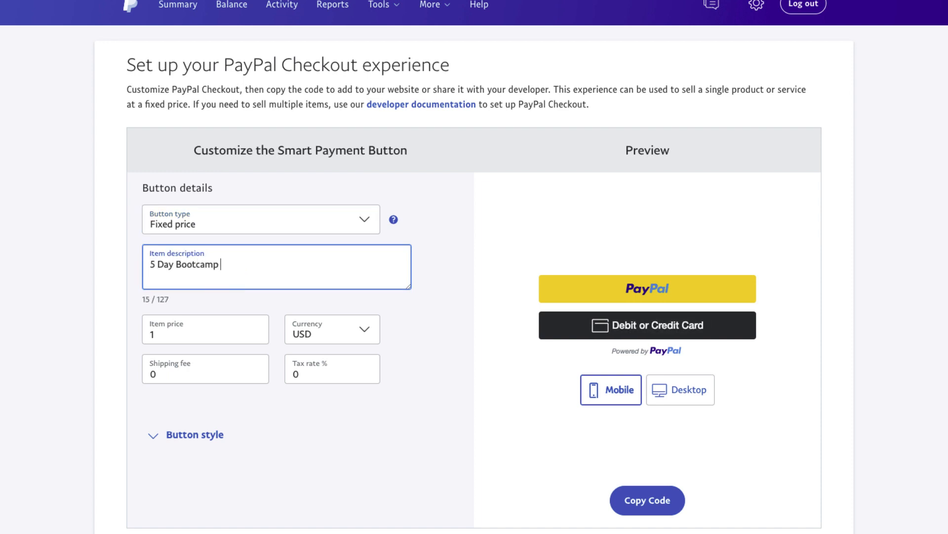
{"action": "type", "text": "(8-12 Nov, 2021)"}
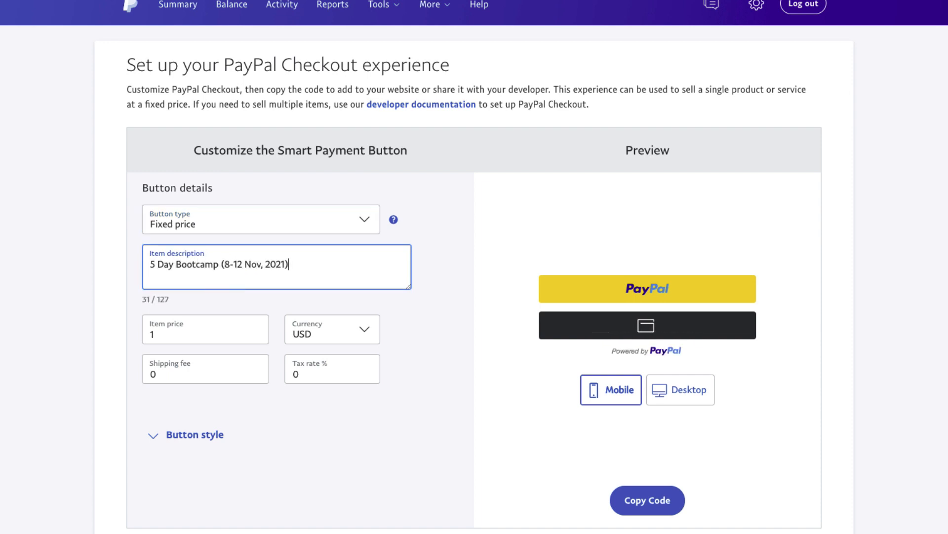
{"action": "left_click", "coordinate": [246, 332]}
{"action": "type", "text": "00.00"}
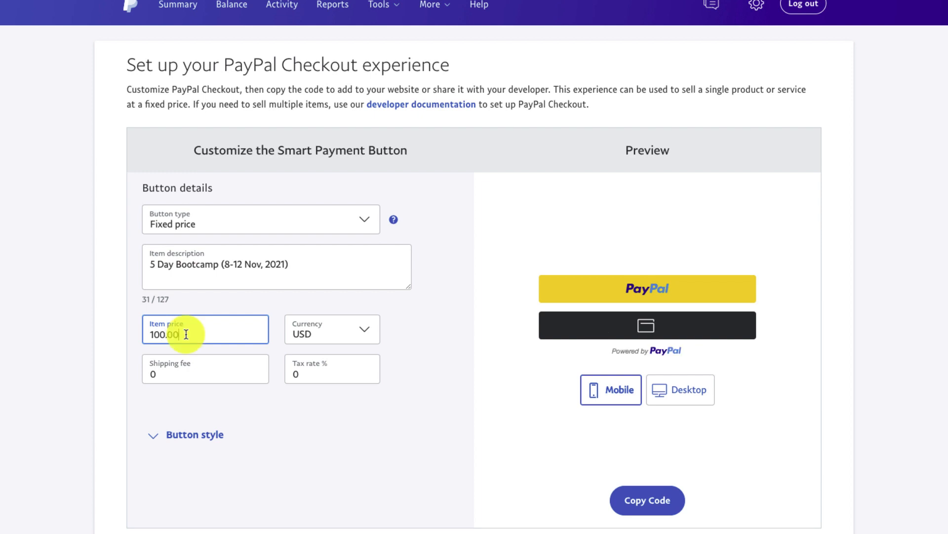
{"action": "left_click", "coordinate": [369, 331]}
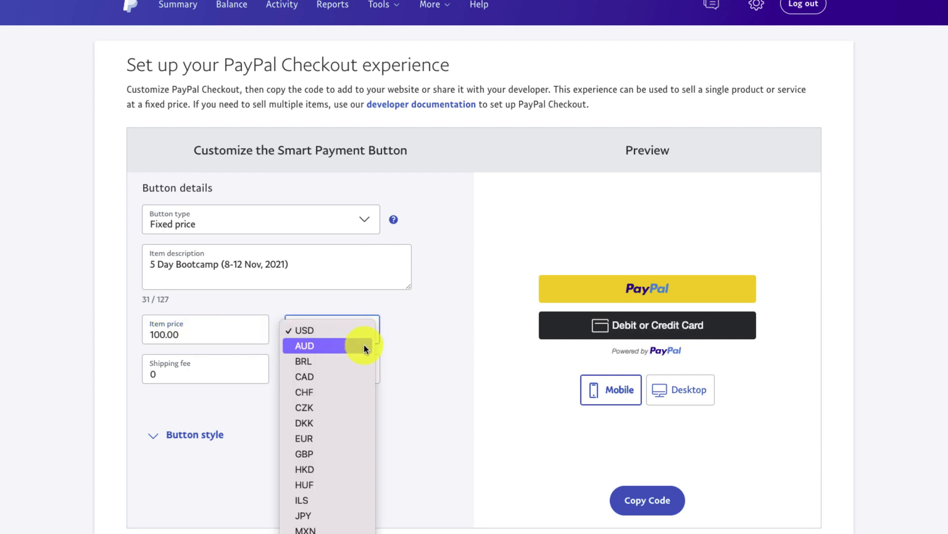
{"action": "left_click", "coordinate": [364, 345]}
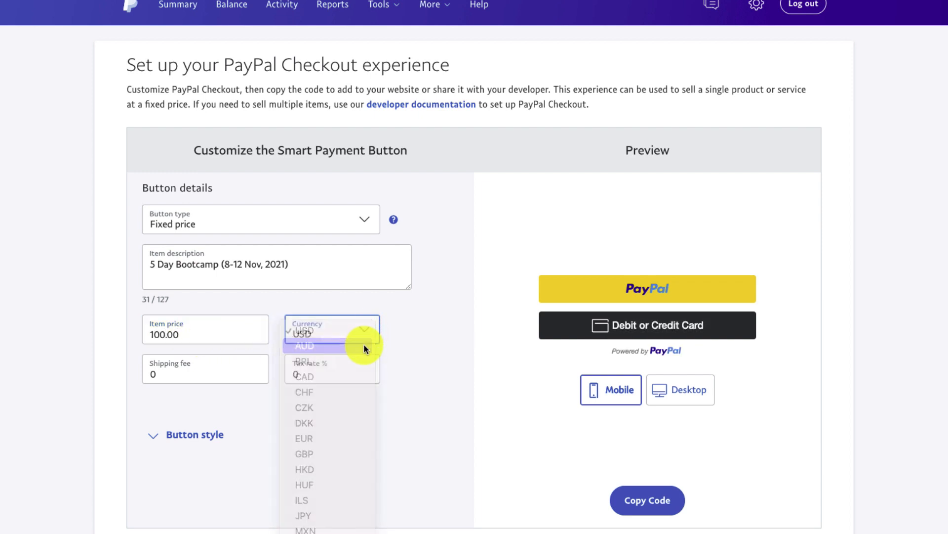
{"action": "left_click", "coordinate": [196, 375]}
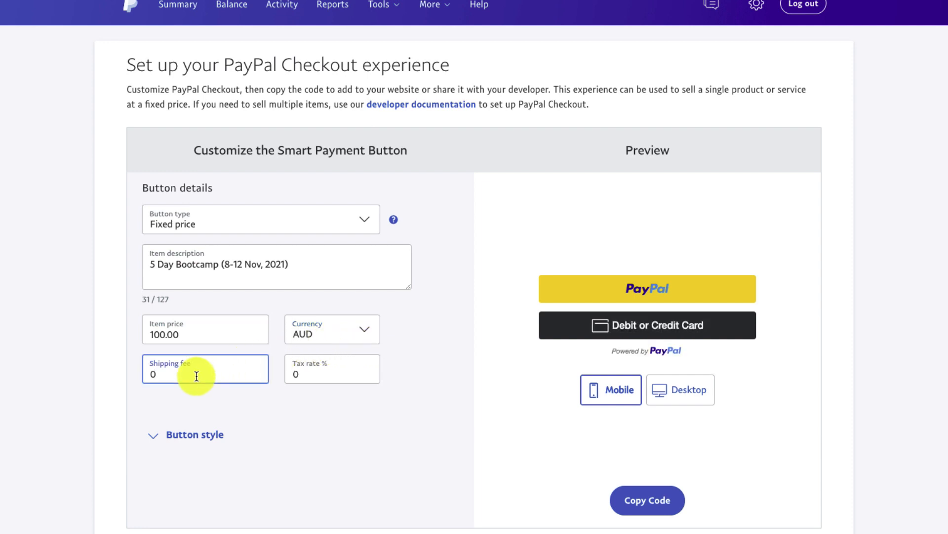
{"action": "left_click", "coordinate": [334, 375]}
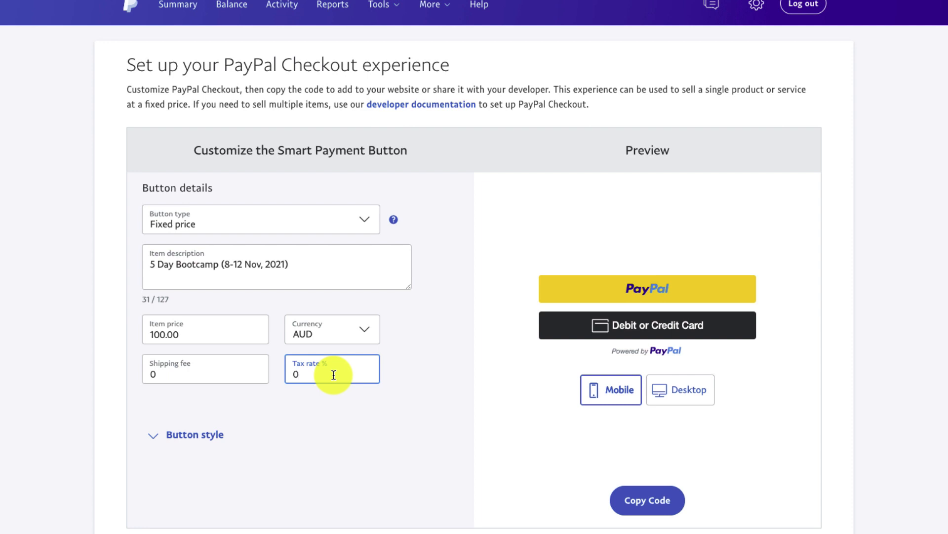
{"action": "left_click", "coordinate": [155, 439]}
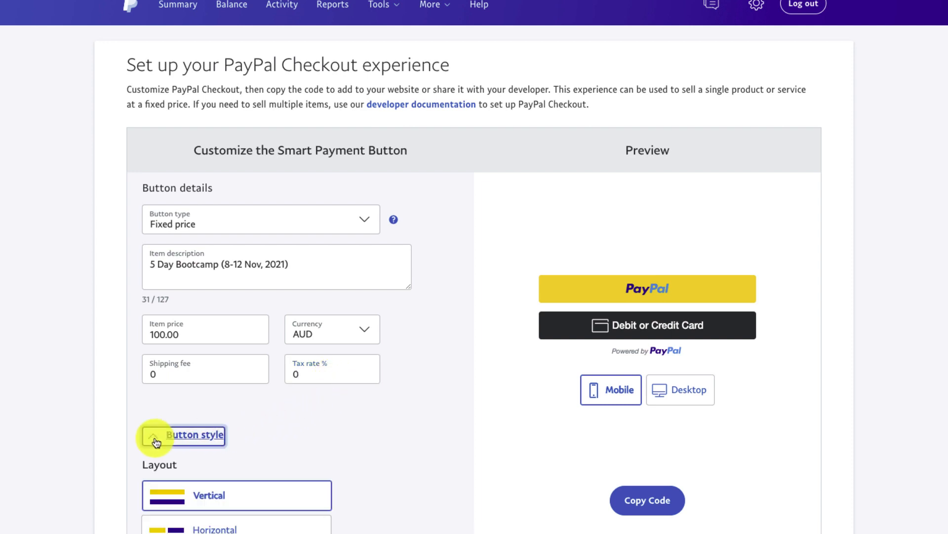
Compare horizontal and pill styles, settling on vertical rectangular buttons
{"action": "scroll", "coordinate": [425, 435], "scroll_direction": "down", "scroll_amount": 4}
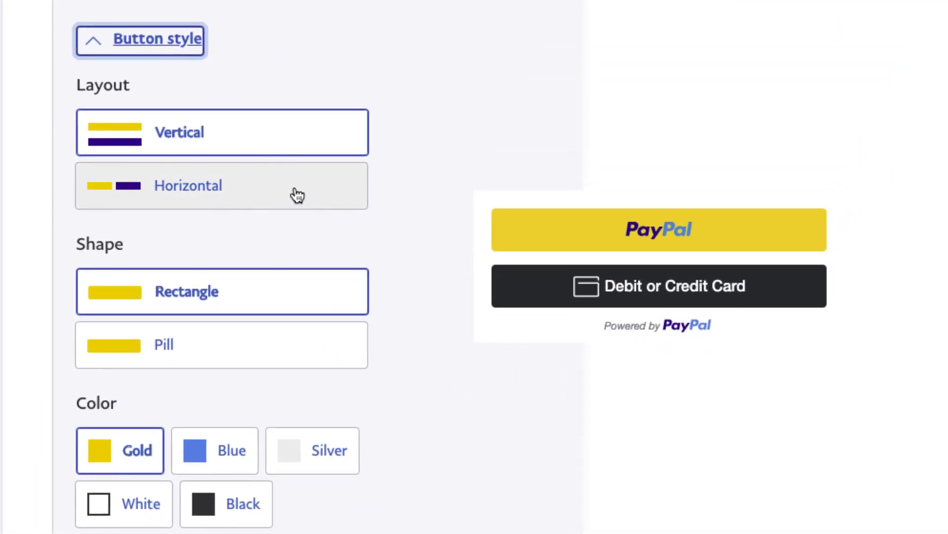
{"action": "left_click", "coordinate": [297, 196]}
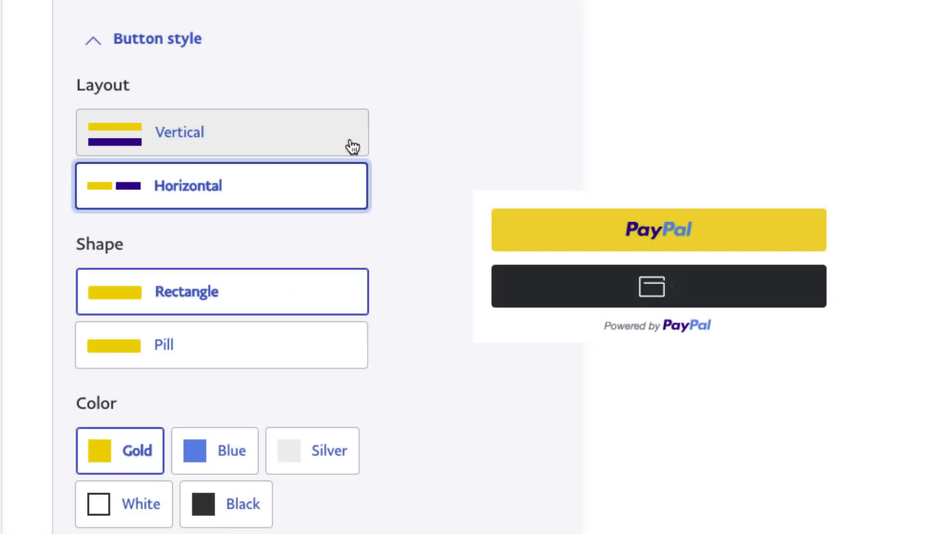
{"action": "left_click", "coordinate": [346, 146]}
{"action": "left_click", "coordinate": [334, 346]}
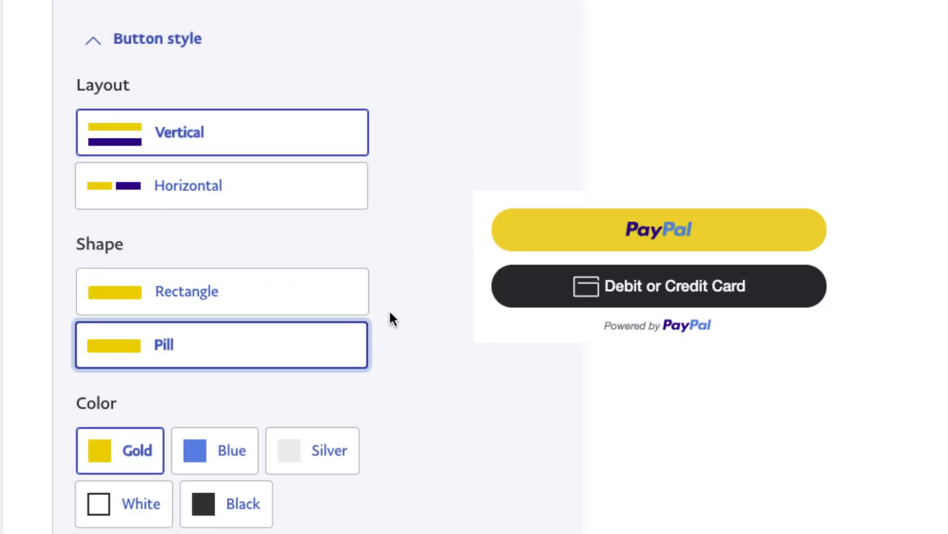
{"action": "left_click", "coordinate": [362, 295]}
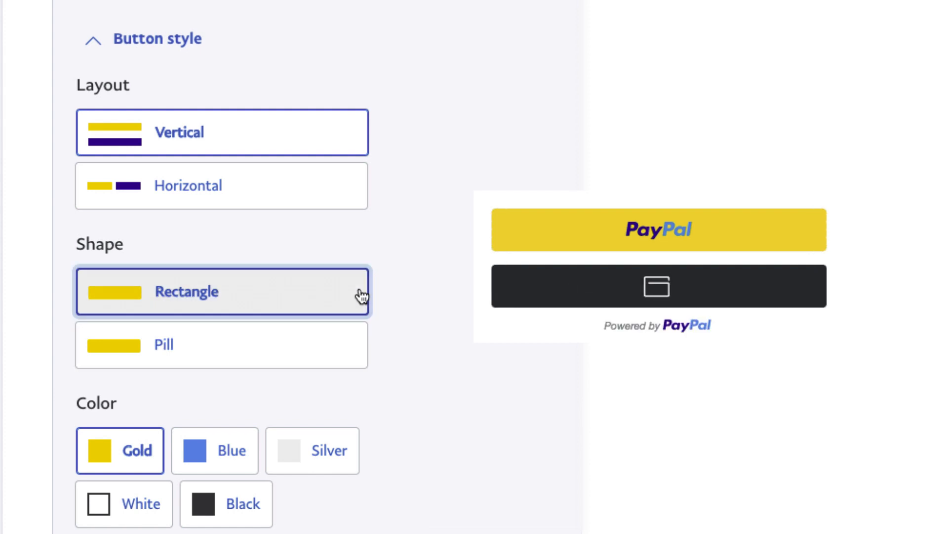
Preview blue, silver, white and black colours, then return the buttons to gold
{"action": "scroll", "coordinate": [399, 421], "scroll_direction": "down", "scroll_amount": 1}
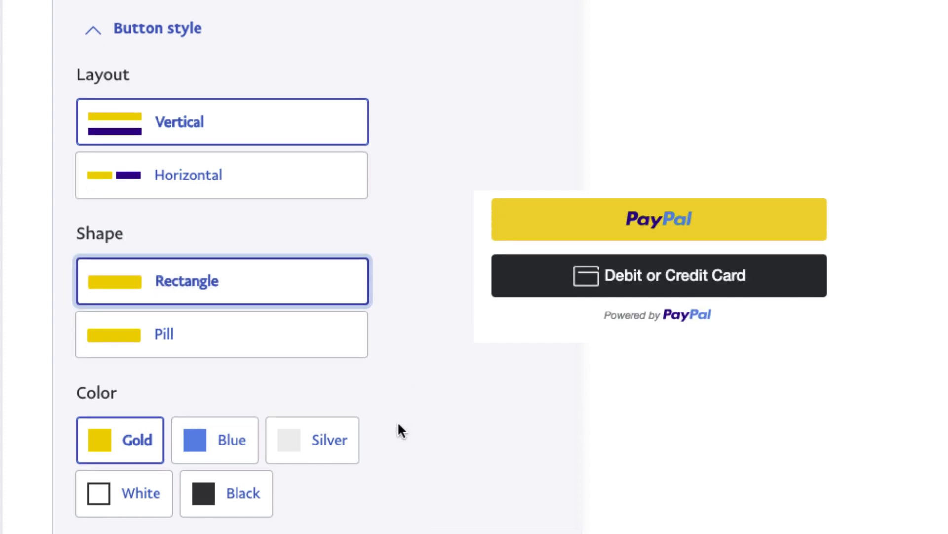
{"action": "left_click", "coordinate": [220, 450]}
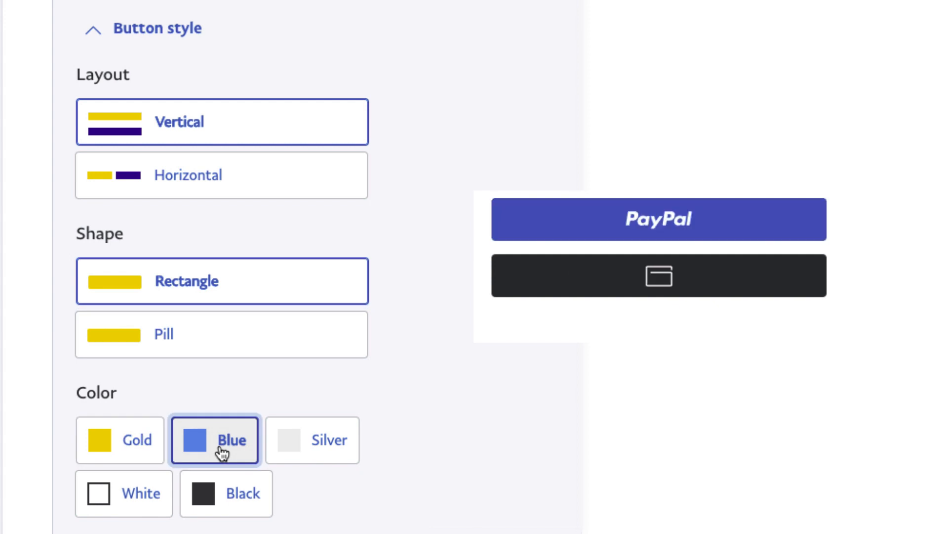
{"action": "left_click", "coordinate": [315, 452]}
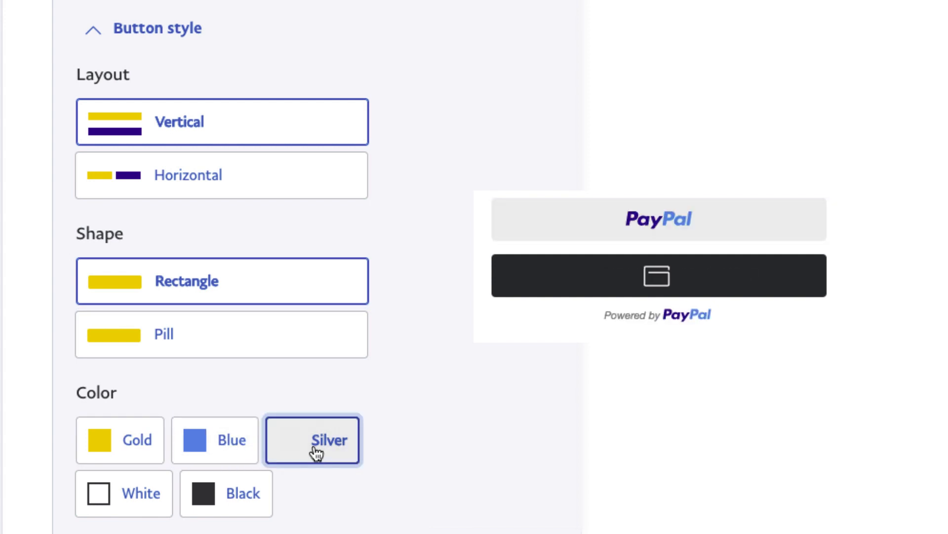
{"action": "left_click", "coordinate": [135, 515]}
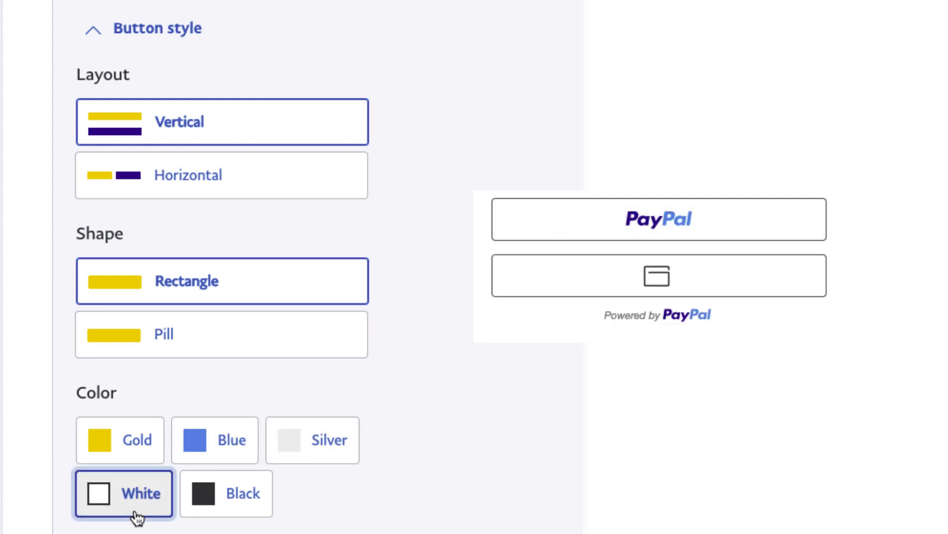
{"action": "left_click", "coordinate": [237, 512]}
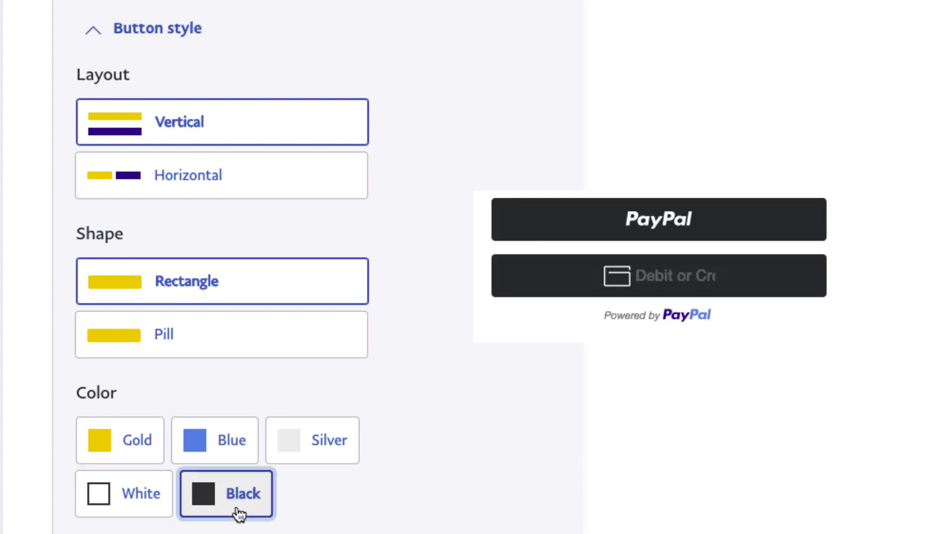
{"action": "left_click", "coordinate": [150, 452]}
{"action": "scroll", "coordinate": [149, 434], "scroll_direction": "down", "scroll_amount": 2}
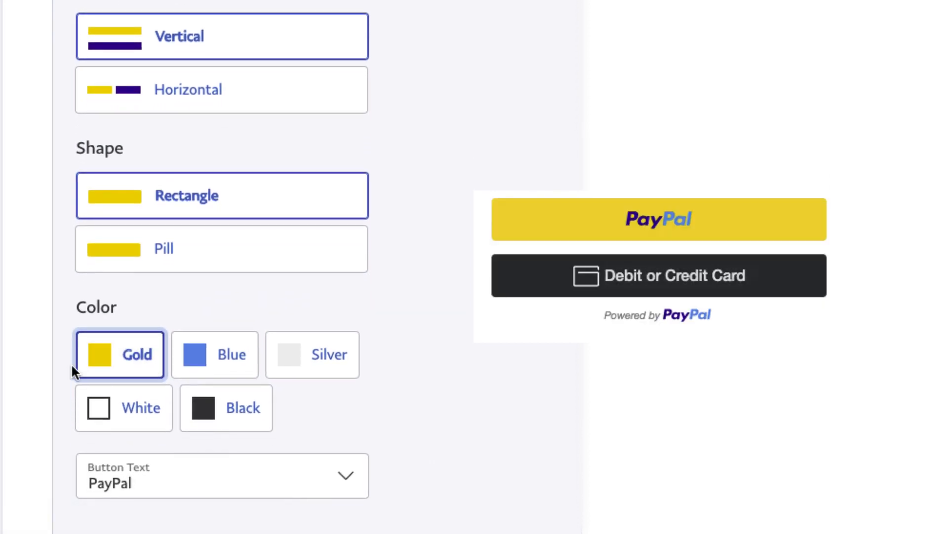
Try the Checkout, Buy Now, Pay and Donate labels, settling on Pay with PayPal
{"action": "left_click", "coordinate": [201, 473]}
{"action": "left_click", "coordinate": [235, 365]}
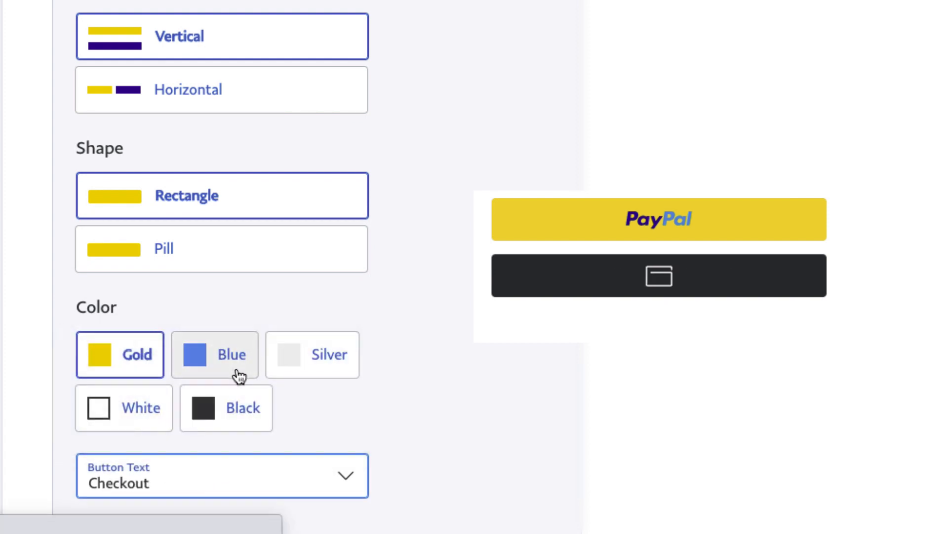
{"action": "left_click", "coordinate": [349, 478]}
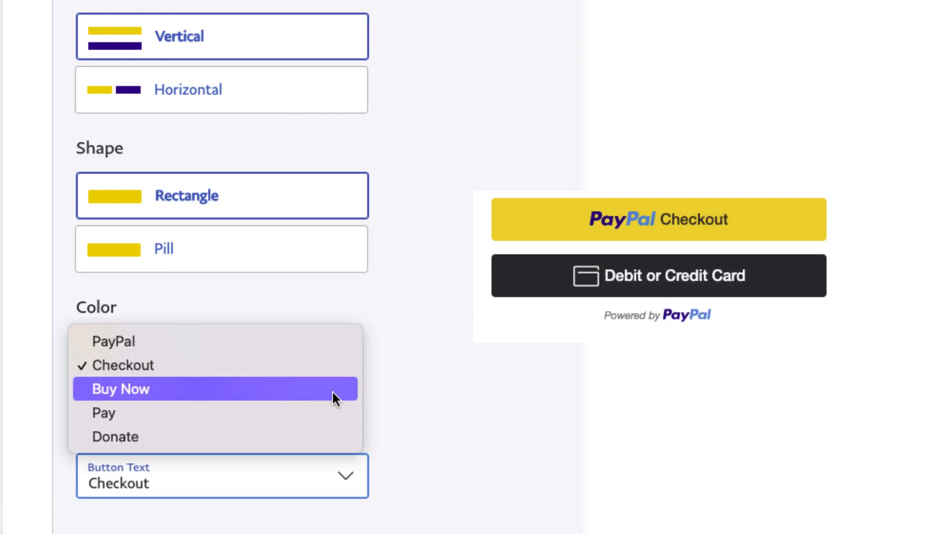
{"action": "left_click", "coordinate": [332, 388]}
{"action": "left_click", "coordinate": [346, 476]}
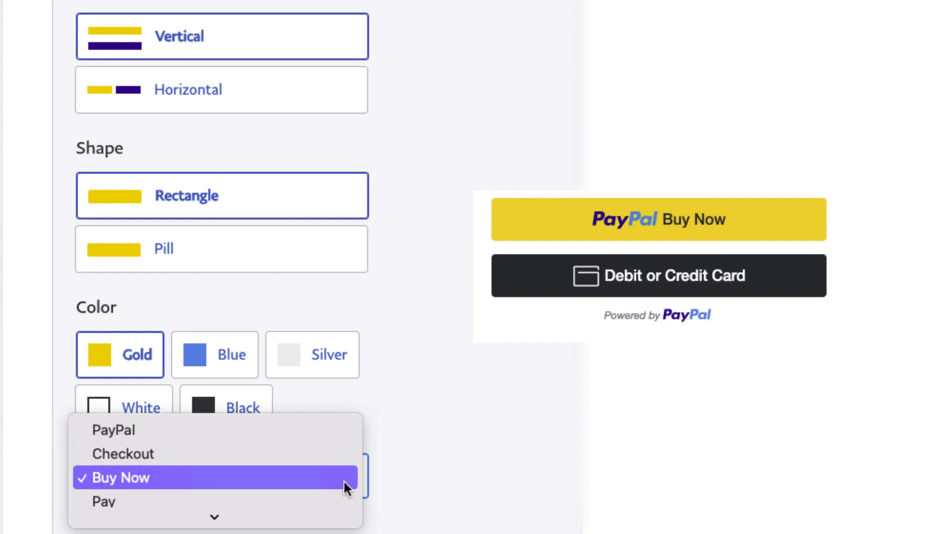
{"action": "left_click", "coordinate": [333, 500]}
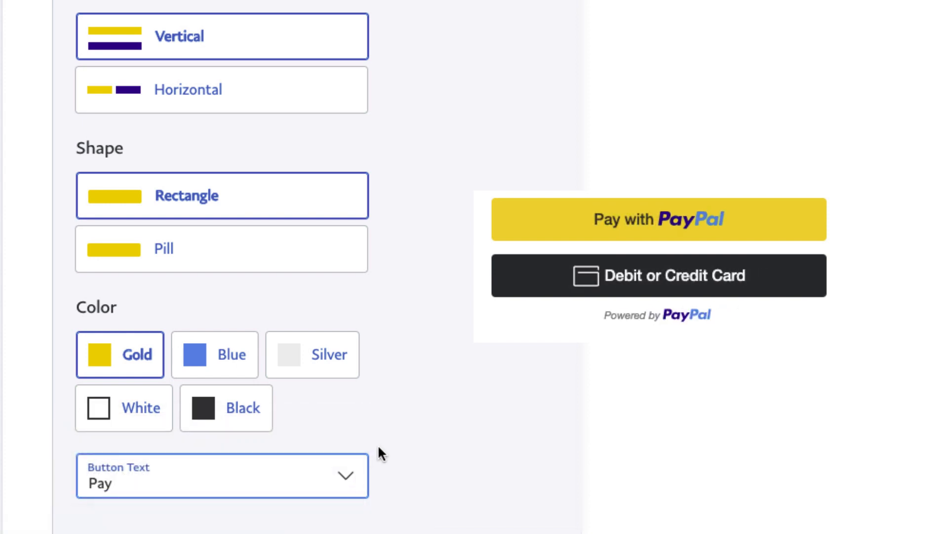
{"action": "left_click", "coordinate": [357, 471]}
{"action": "left_click", "coordinate": [313, 502]}
{"action": "scroll", "coordinate": [335, 487], "scroll_direction": "down", "scroll_amount": 2}
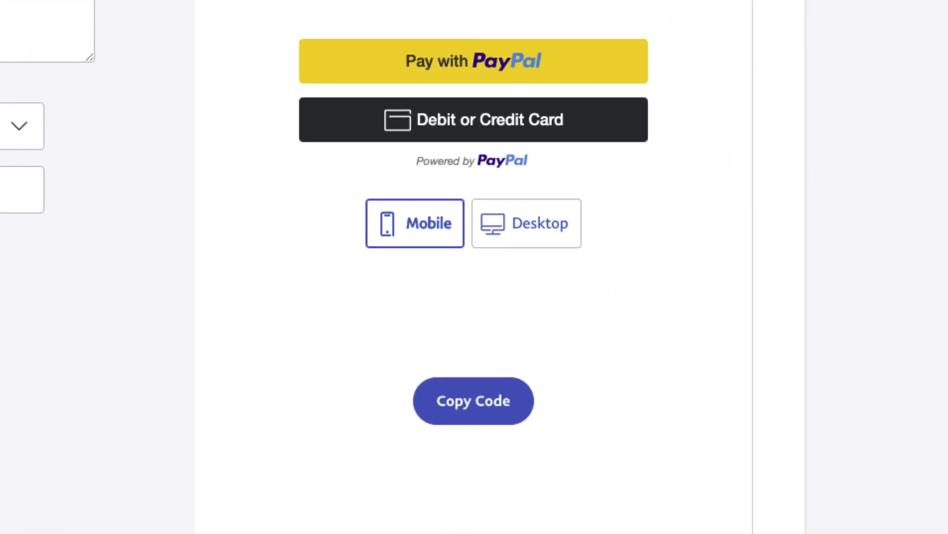
Preview the buttons at desktop width and copy the generated code
{"action": "left_click", "coordinate": [524, 243]}
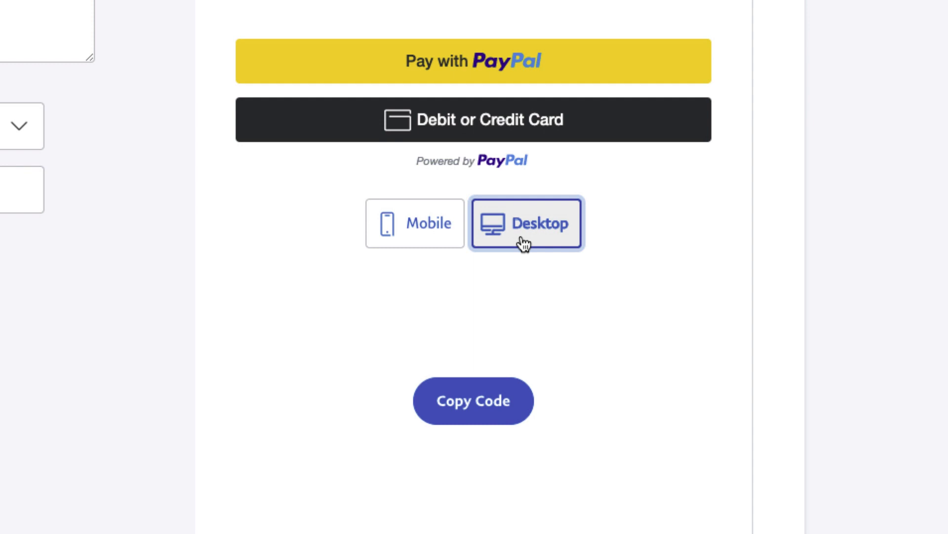
{"action": "left_click", "coordinate": [479, 414]}
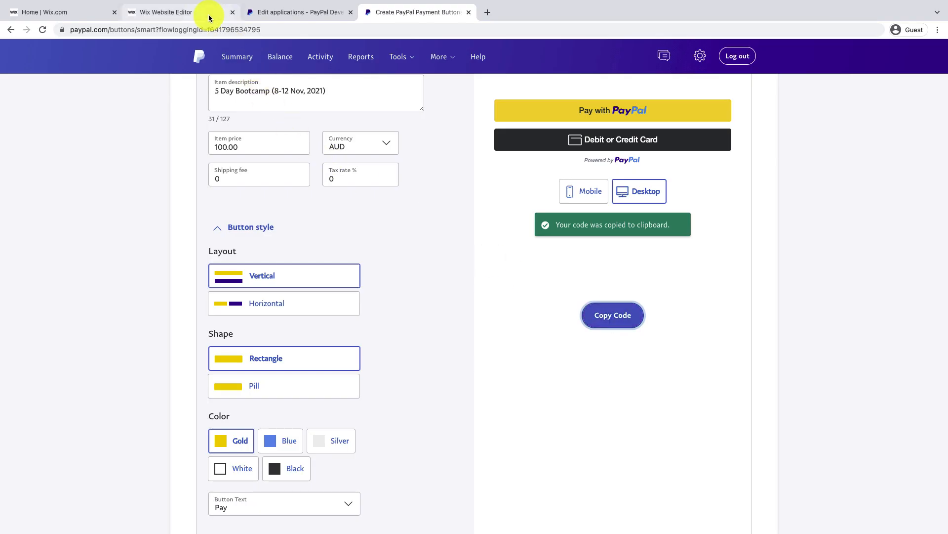
Open the Bootcamp page in the Wix editor and add an Embed a Widget HTML box
{"action": "left_click", "coordinate": [210, 18]}
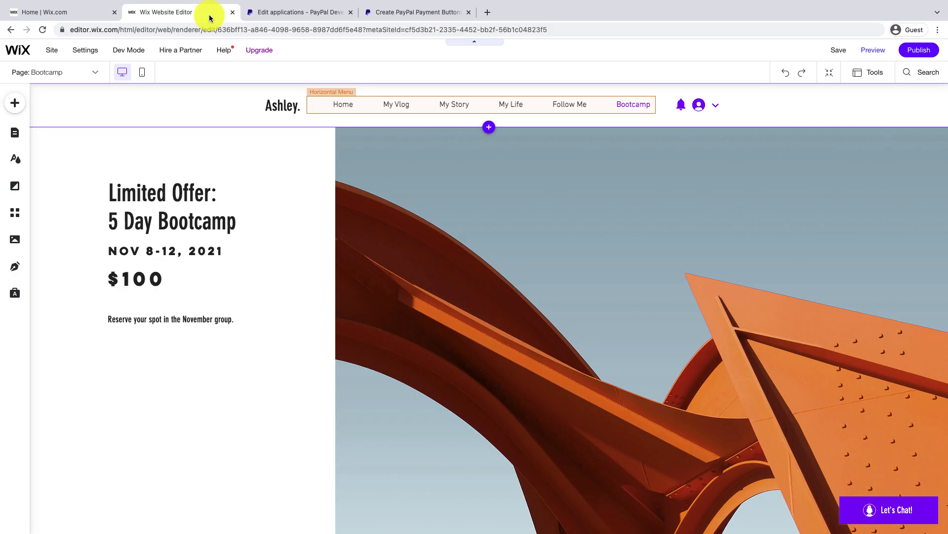
{"action": "left_click", "coordinate": [94, 73]}
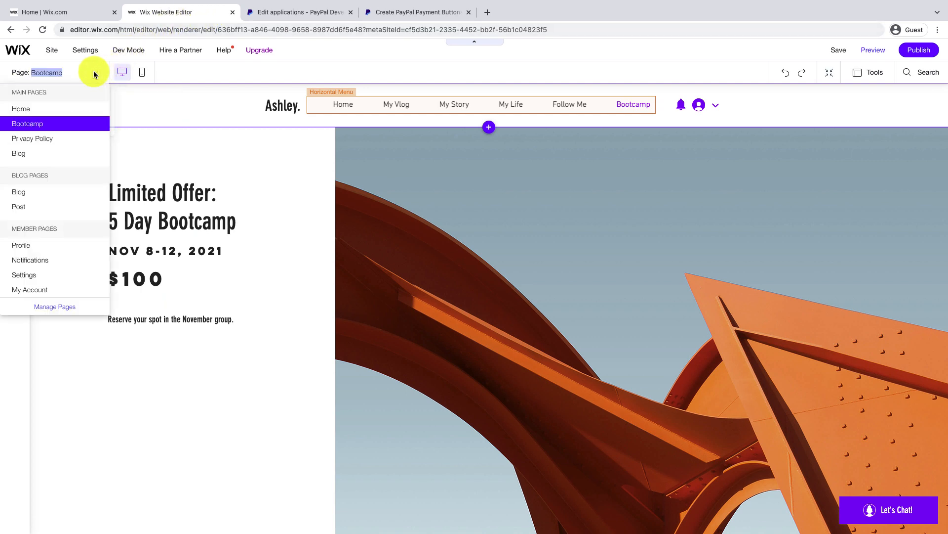
{"action": "left_click", "coordinate": [89, 127]}
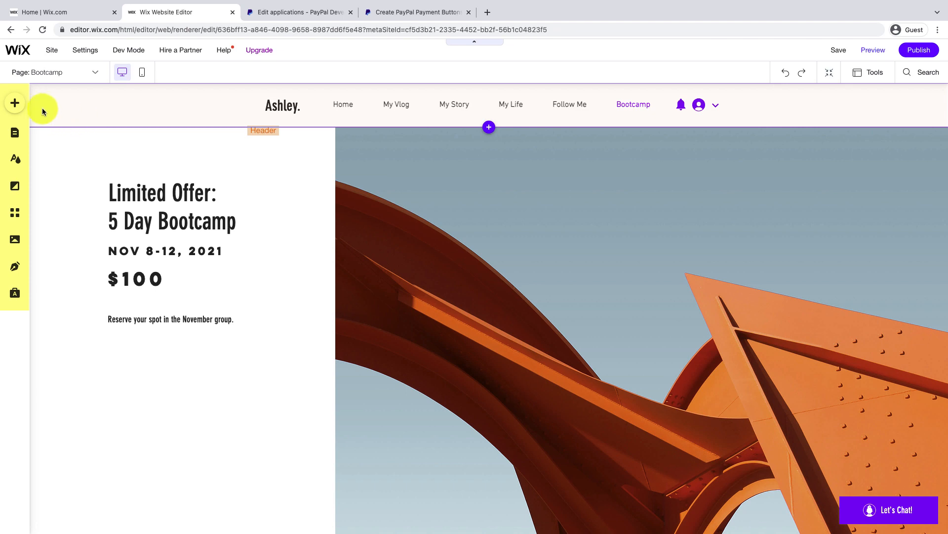
{"action": "left_click", "coordinate": [15, 102]}
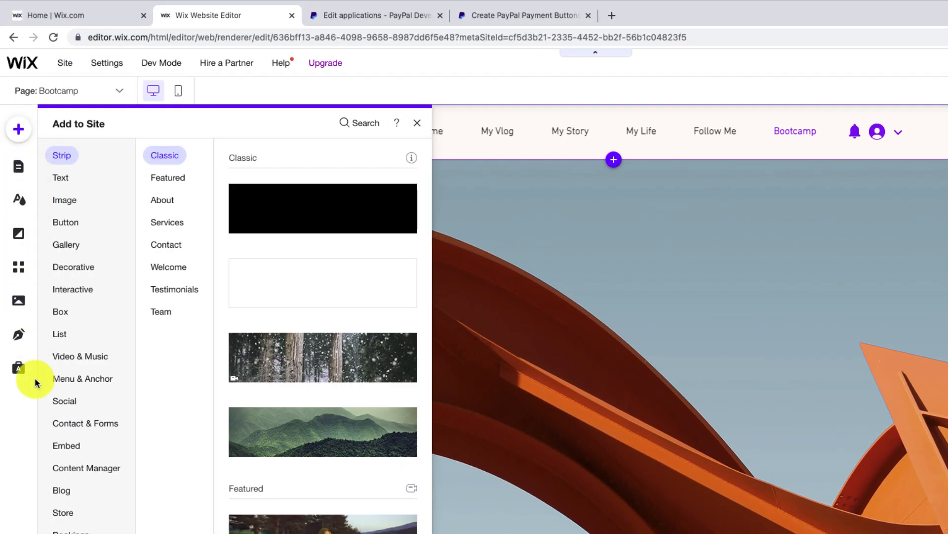
{"action": "left_click", "coordinate": [65, 445]}
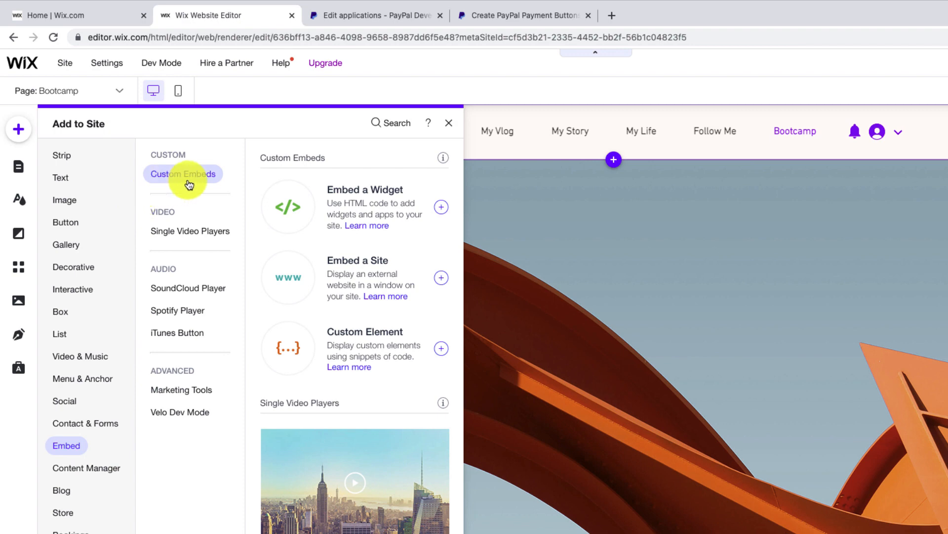
{"action": "left_click", "coordinate": [442, 207]}
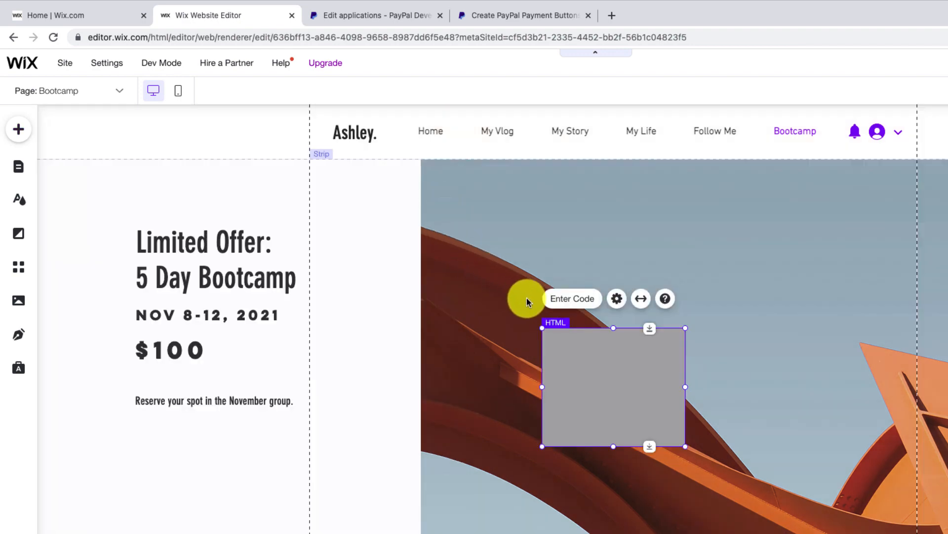
Paste the PayPal button code on a new line below the comment in the embed's code box
{"action": "left_click", "coordinate": [573, 302]}
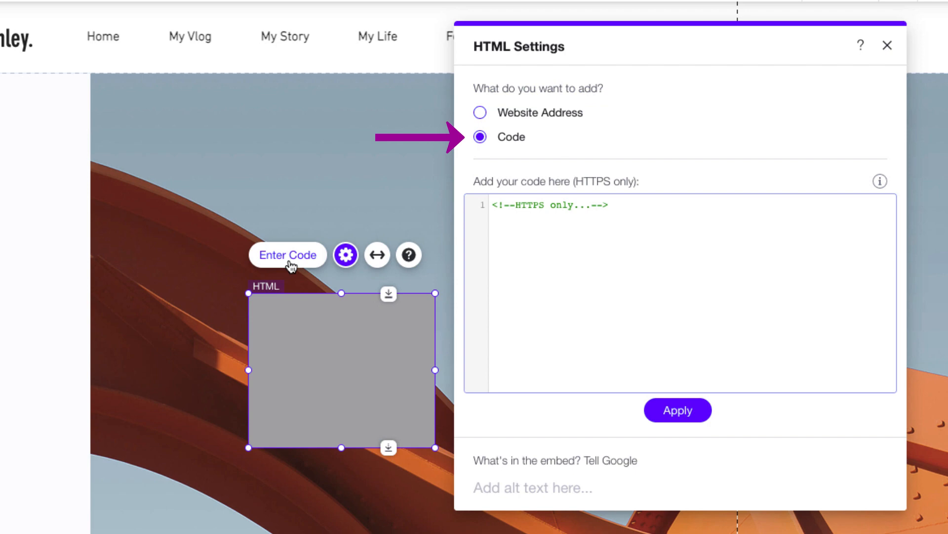
{"action": "left_click", "coordinate": [623, 205]}
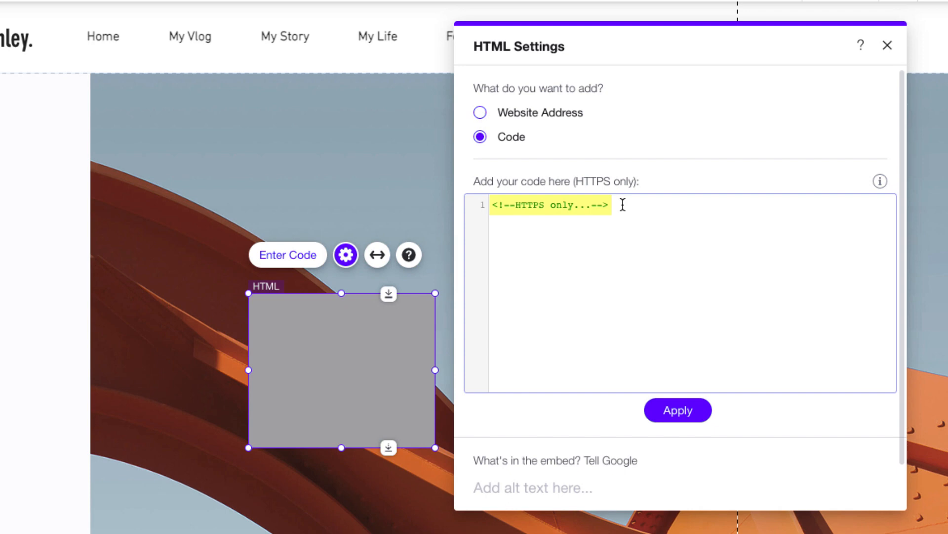
{"action": "key", "text": "Return"}
{"action": "left_click", "coordinate": [620, 220]}
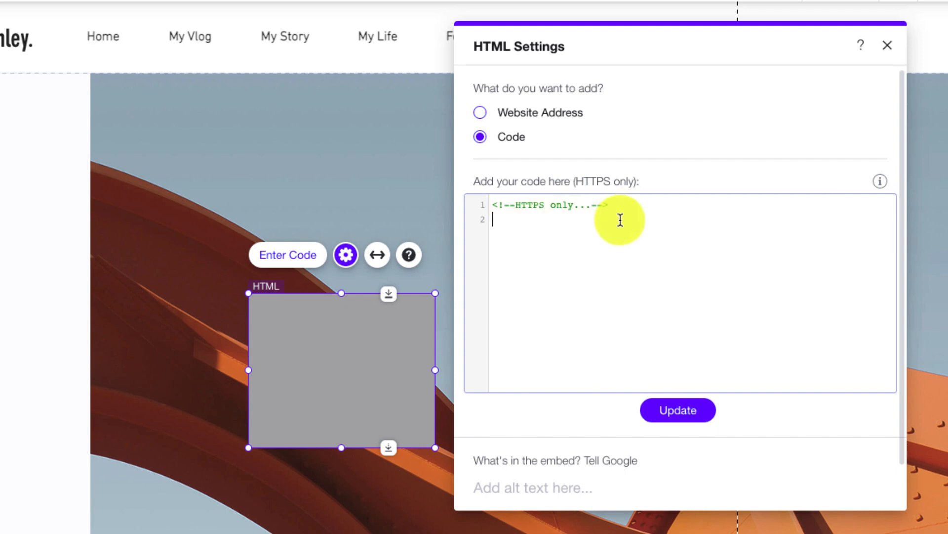
{"action": "right_click", "coordinate": [620, 220]}
{"action": "left_click", "coordinate": [637, 334]}
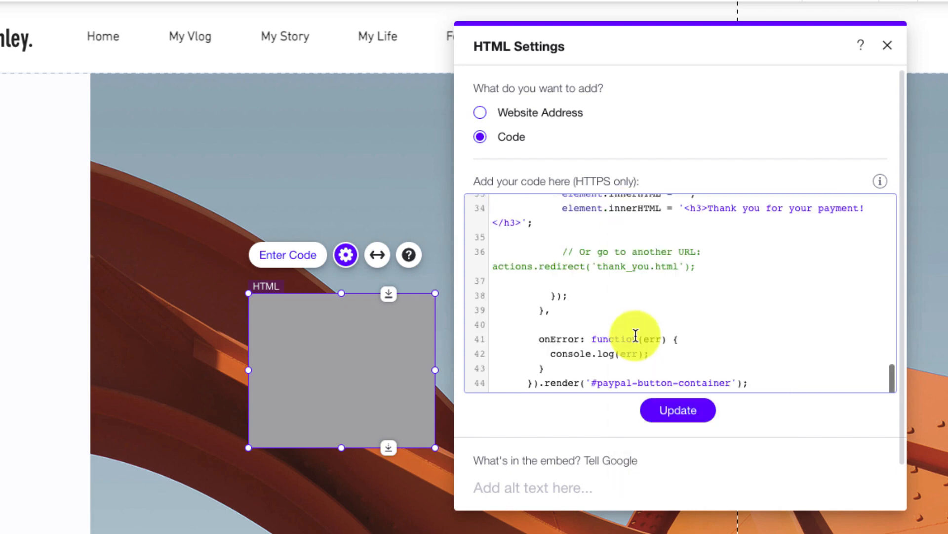
{"action": "scroll", "coordinate": [796, 346], "scroll_direction": "up", "scroll_amount": 8}
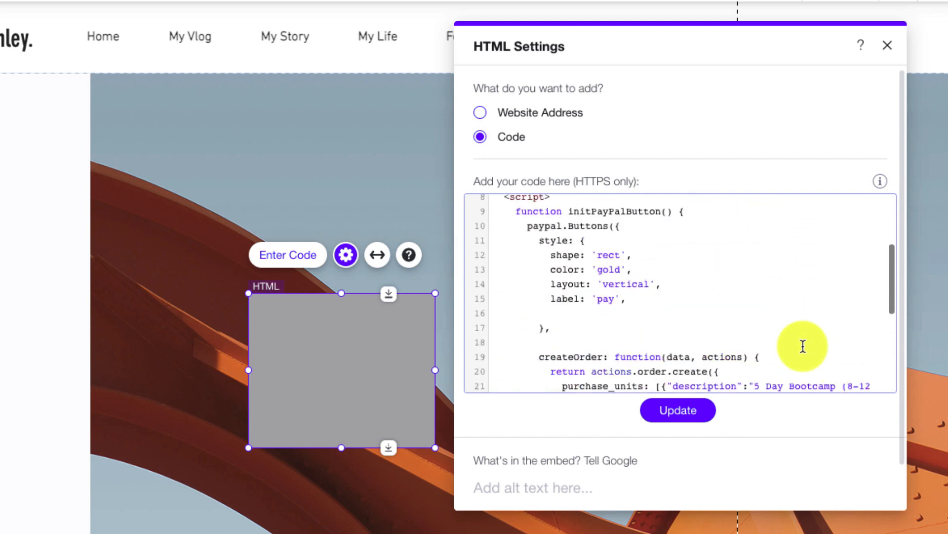
{"action": "scroll", "coordinate": [803, 346], "scroll_direction": "up", "scroll_amount": 4}
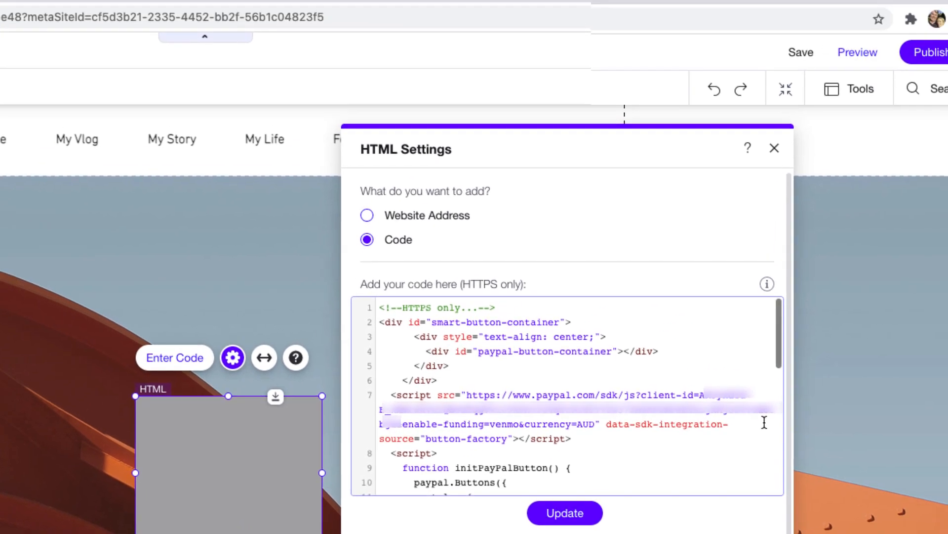
Find client-id= in the code and paste the live Client ID over the 'sb' placeholder
{"action": "key", "text": "super+f"}
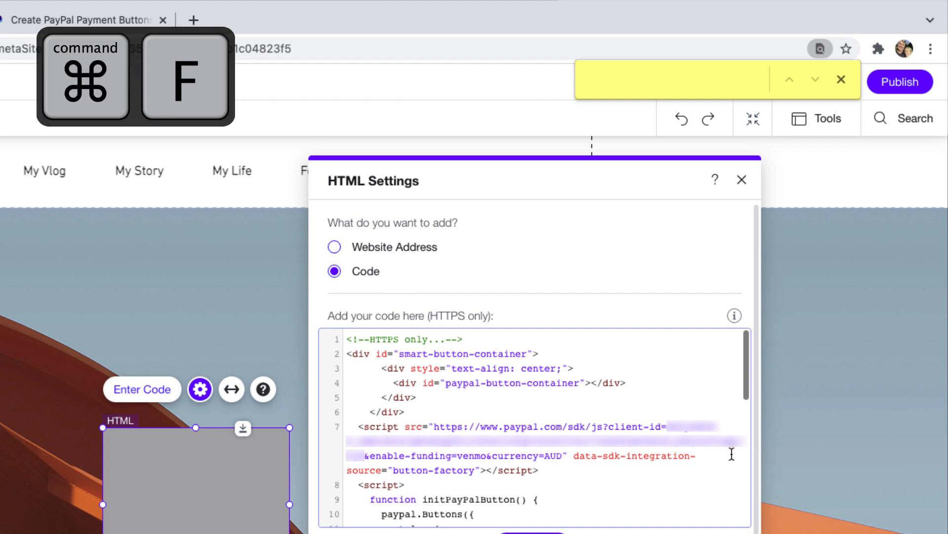
{"action": "type", "text": "clien"}
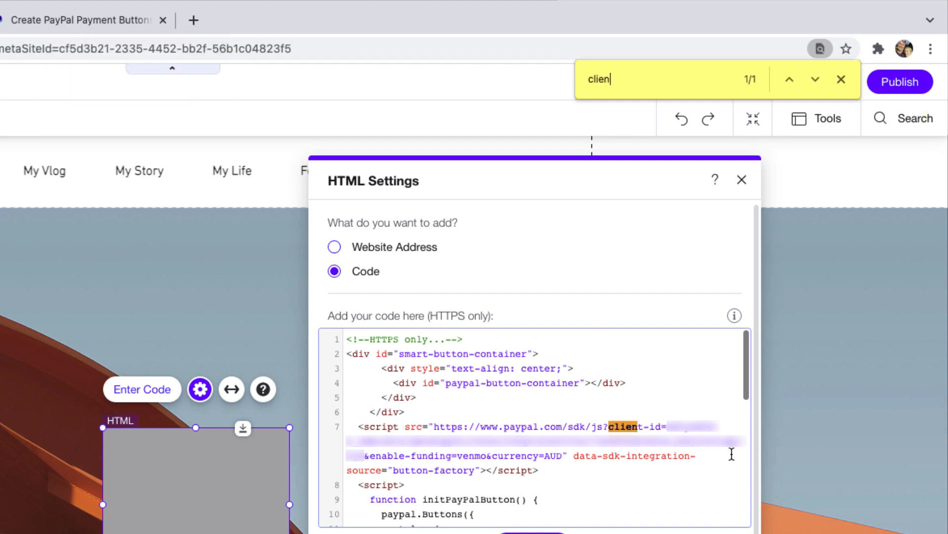
{"action": "type", "text": "t-id="}
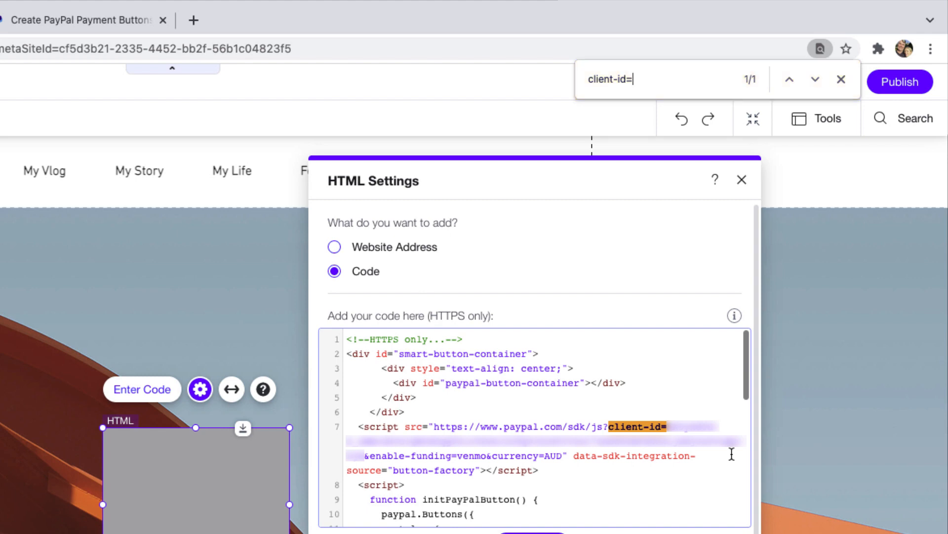
{"action": "key", "text": "Escape"}
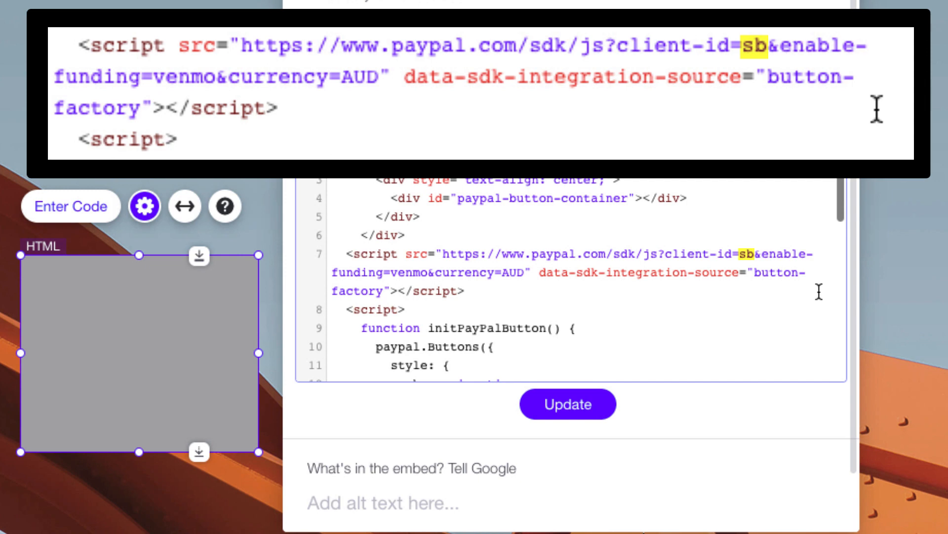
{"action": "left_click_drag", "start_coordinate": [740, 255], "coordinate": [756, 255]}
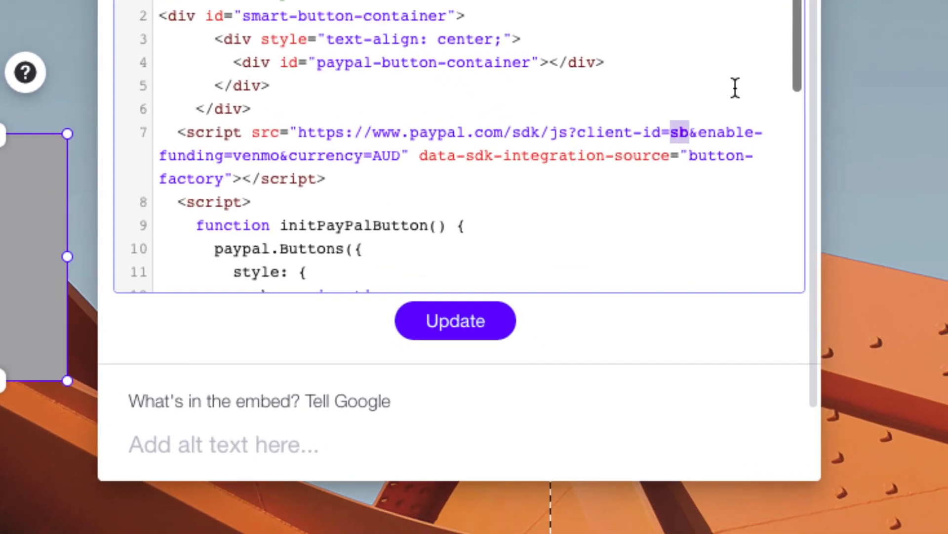
{"action": "right_click", "coordinate": [675, 130]}
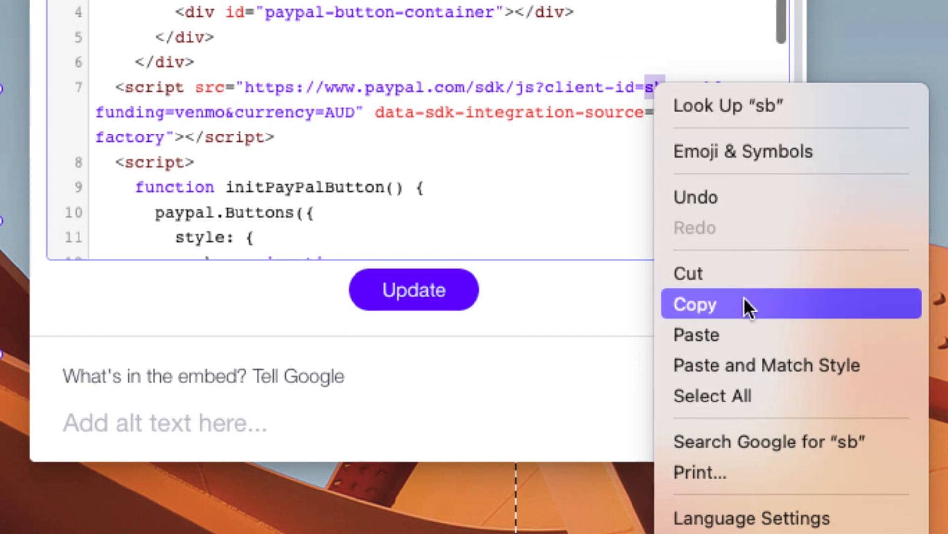
{"action": "left_click", "coordinate": [741, 336]}
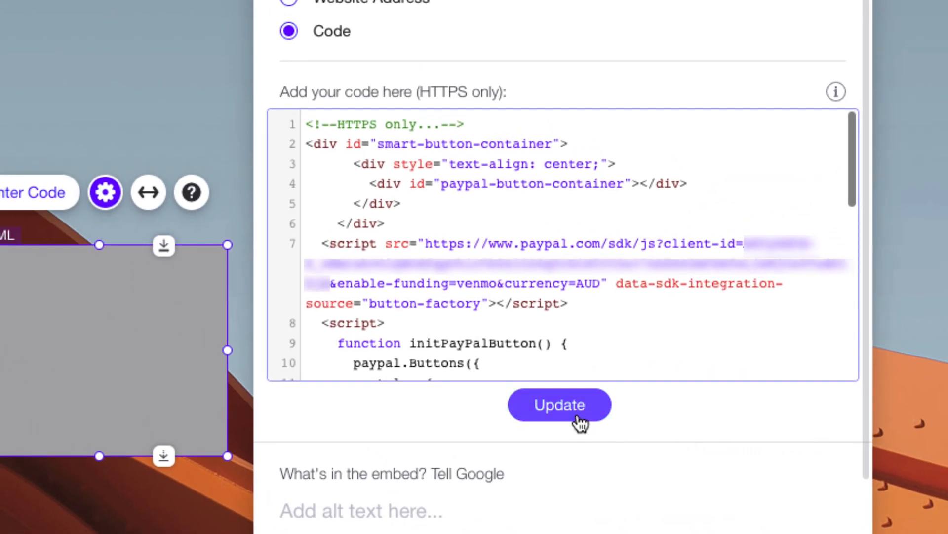
Update the embed code, give it alt text 'PayPal Button', and drag it under the offer text
{"action": "left_click", "coordinate": [578, 420]}
{"action": "left_click", "coordinate": [426, 313]}
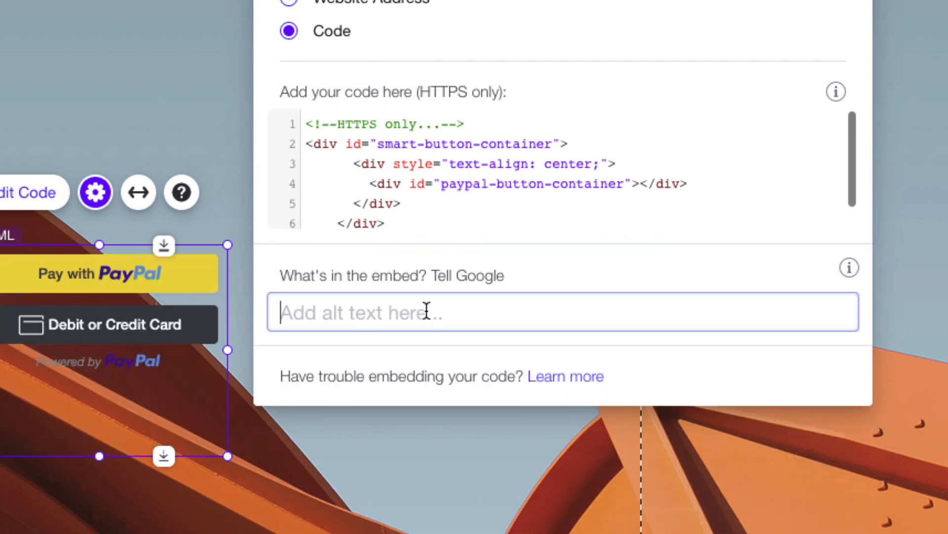
{"action": "type", "text": "PayPal Button"}
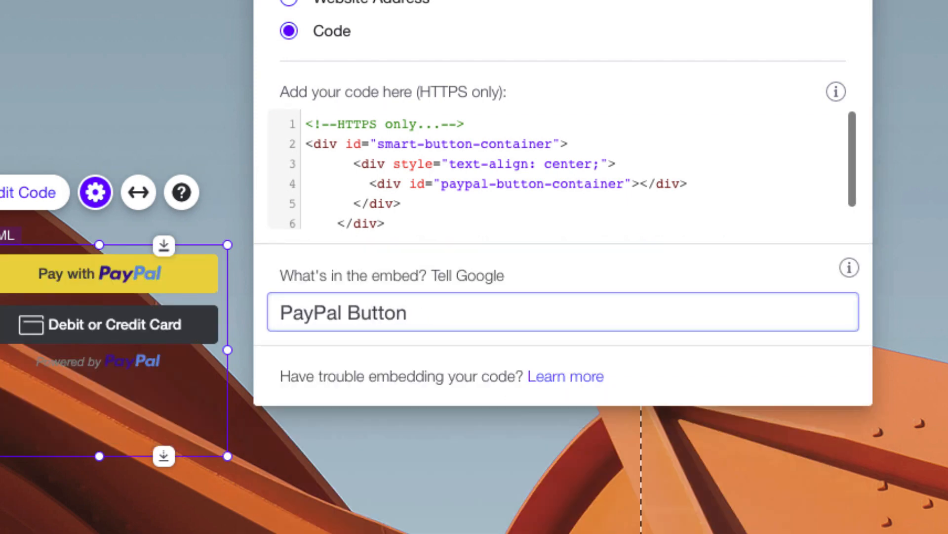
{"action": "left_click", "coordinate": [612, 283]}
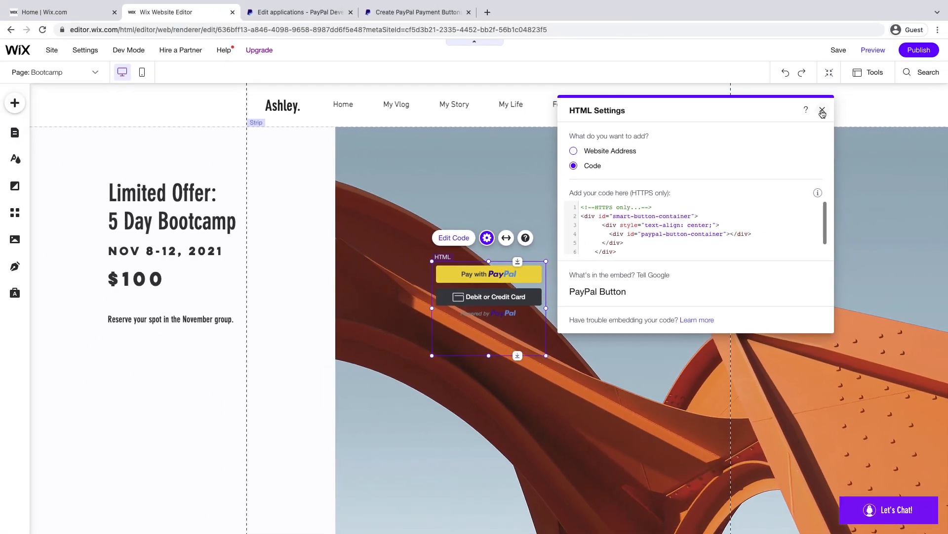
{"action": "left_click", "coordinate": [823, 112]}
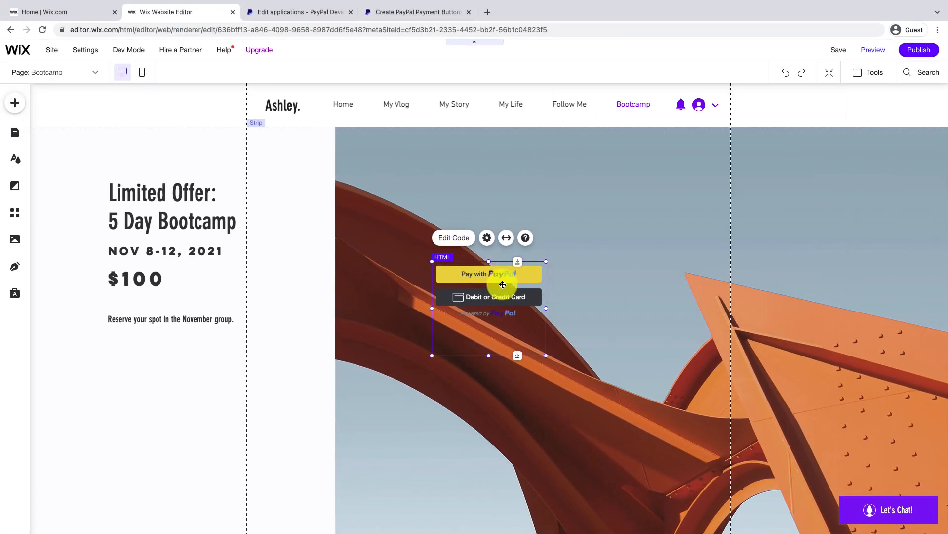
{"action": "left_click_drag", "start_coordinate": [504, 276], "coordinate": [182, 372]}
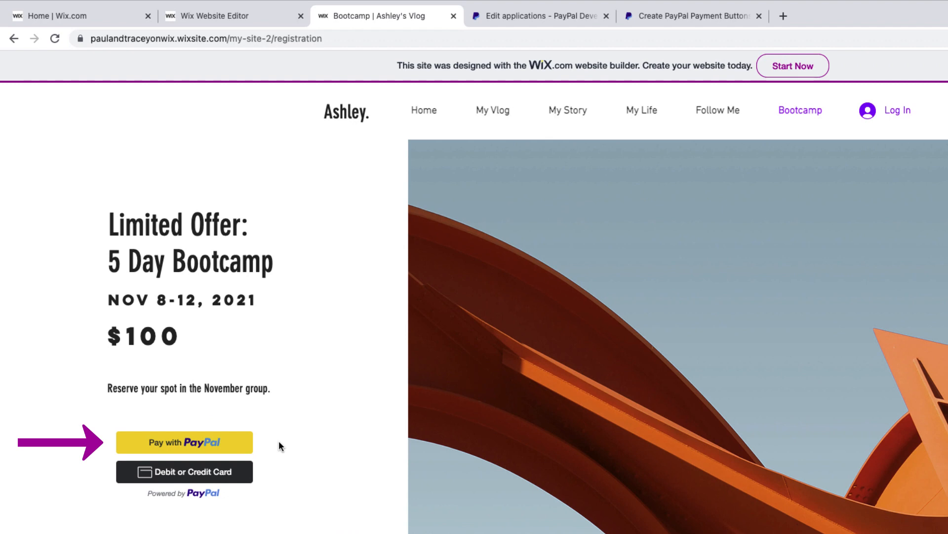
Test the card payment form and stretch the PayPal element to about 454 px so it fits
{"action": "left_click", "coordinate": [230, 444]}
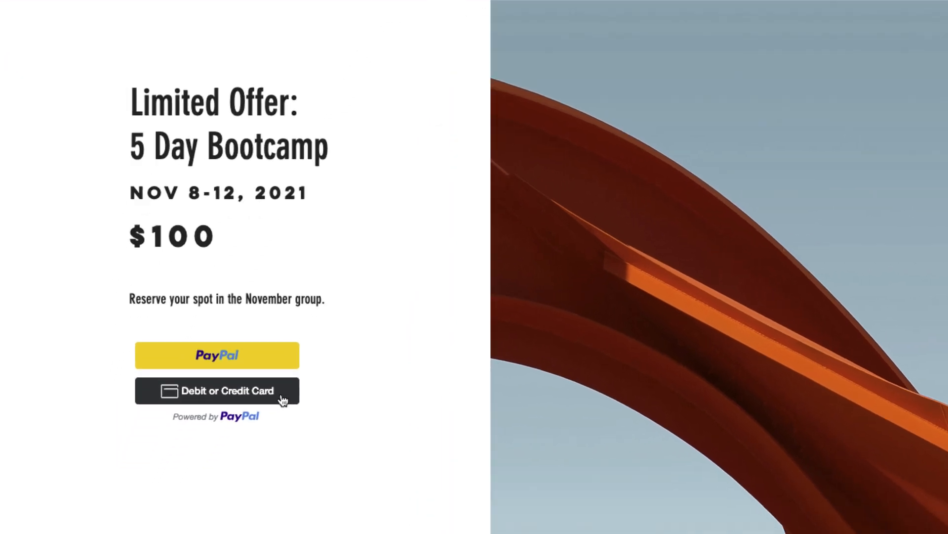
{"action": "left_click", "coordinate": [283, 399]}
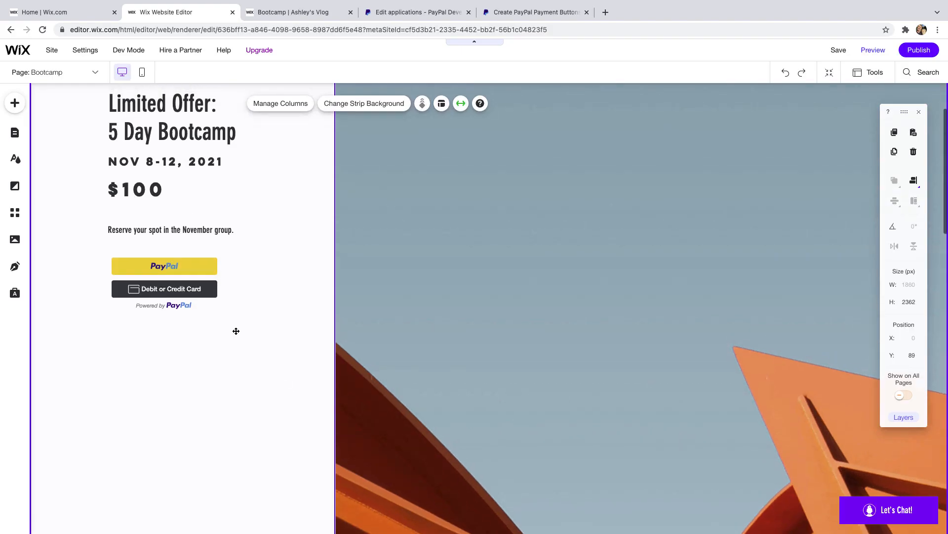
{"action": "left_click", "coordinate": [213, 329]}
{"action": "left_click_drag", "start_coordinate": [188, 345], "coordinate": [192, 519]}
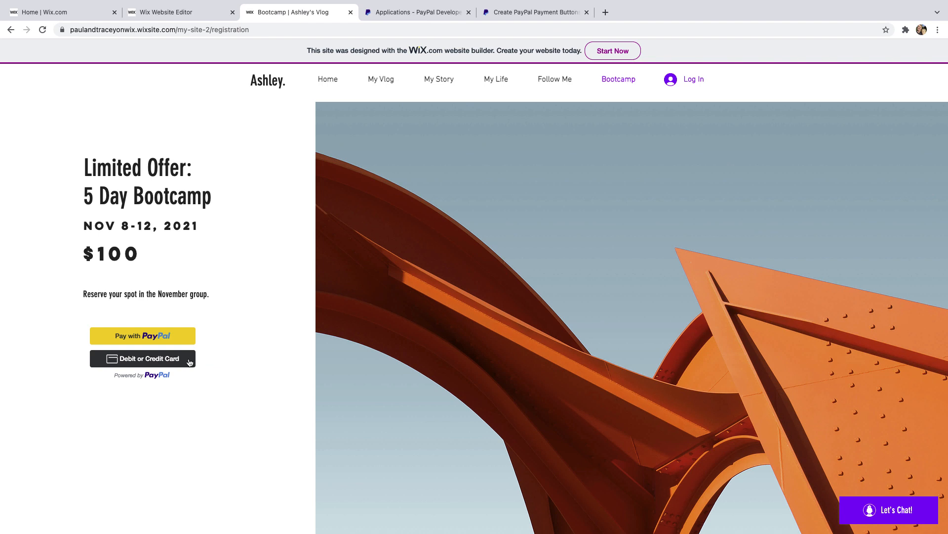
{"action": "left_click", "coordinate": [189, 360]}
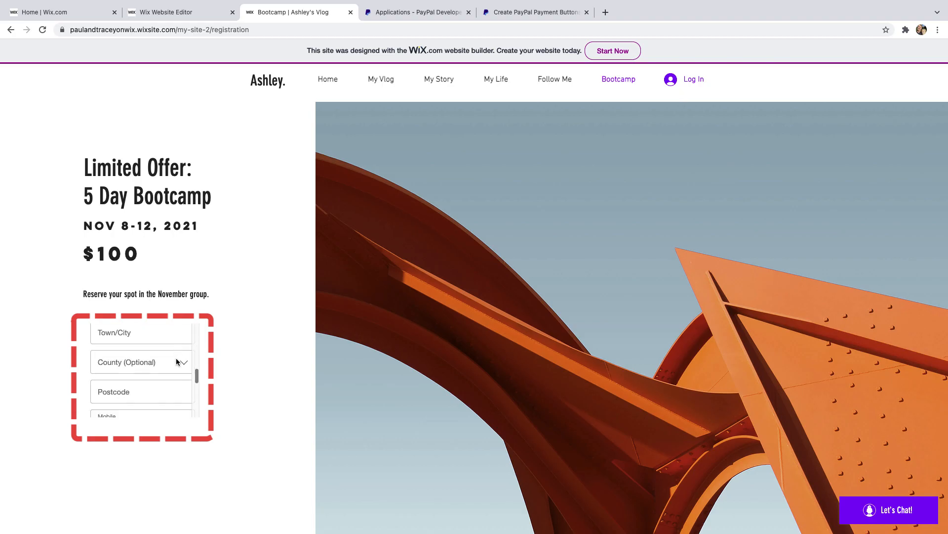
{"action": "scroll", "coordinate": [176, 357], "scroll_direction": "down", "scroll_amount": 8}
{"action": "scroll", "coordinate": [176, 363], "scroll_direction": "down", "scroll_amount": 2}
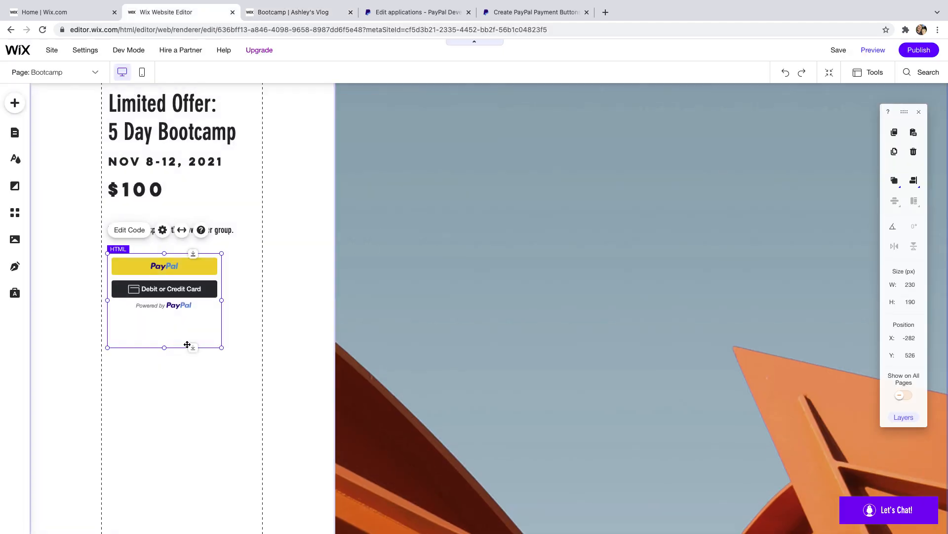
{"action": "left_click_drag", "start_coordinate": [193, 347], "coordinate": [193, 515]}
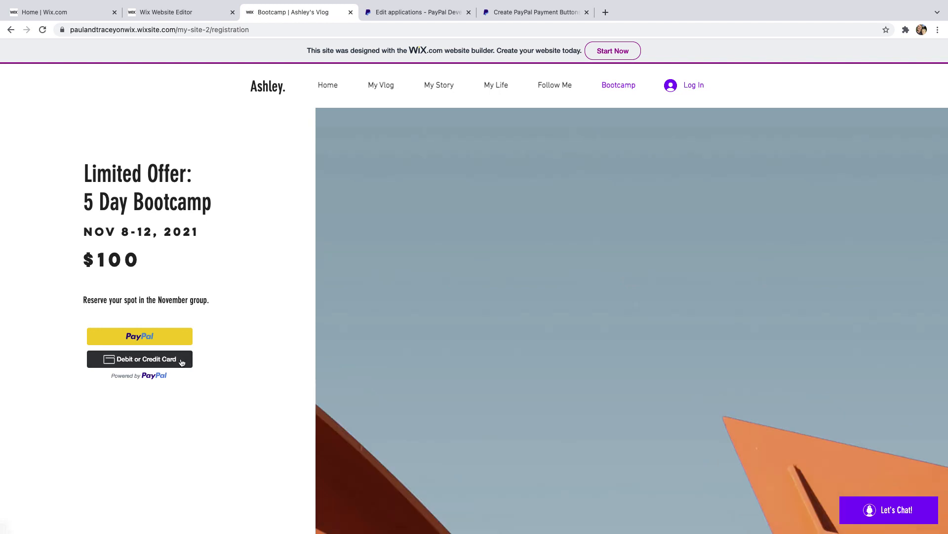
{"action": "left_click", "coordinate": [182, 359]}
Review the Button Factory's style options and switch its button preview to the Desktop layout
{"action": "scroll", "coordinate": [221, 354], "scroll_direction": "down", "scroll_amount": 8}
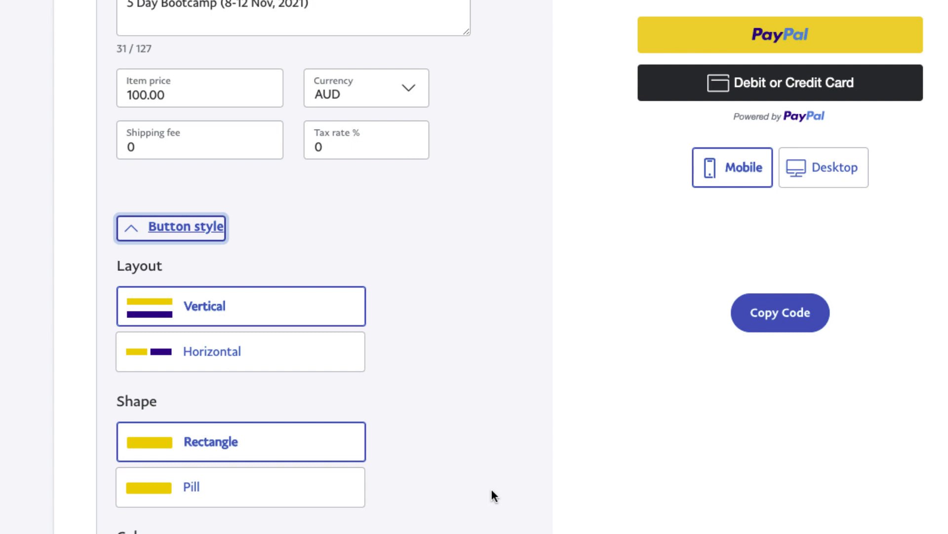
{"action": "left_click", "coordinate": [305, 359]}
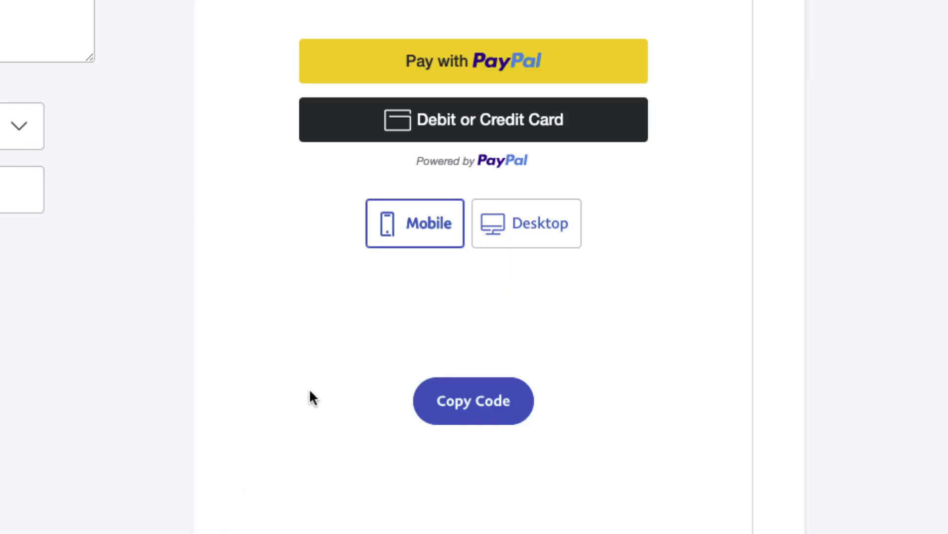
{"action": "left_click", "coordinate": [522, 242]}
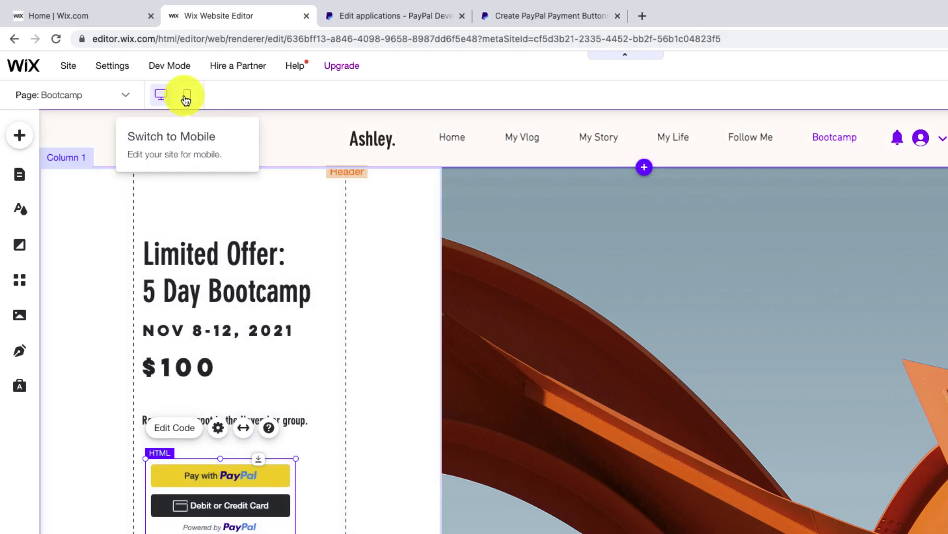
Switch to the mobile layout and hide the PayPal HTML element on mobile
{"action": "left_click", "coordinate": [186, 100]}
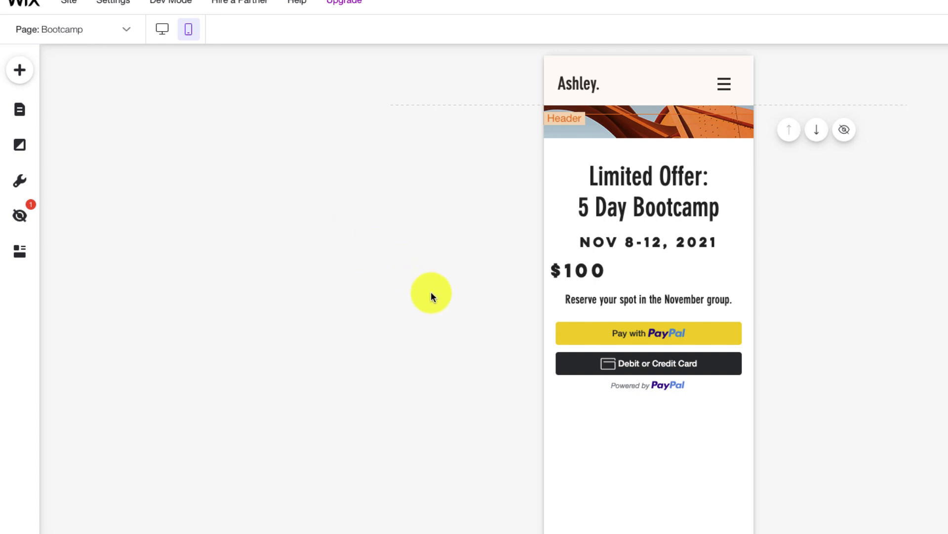
{"action": "left_click", "coordinate": [596, 344]}
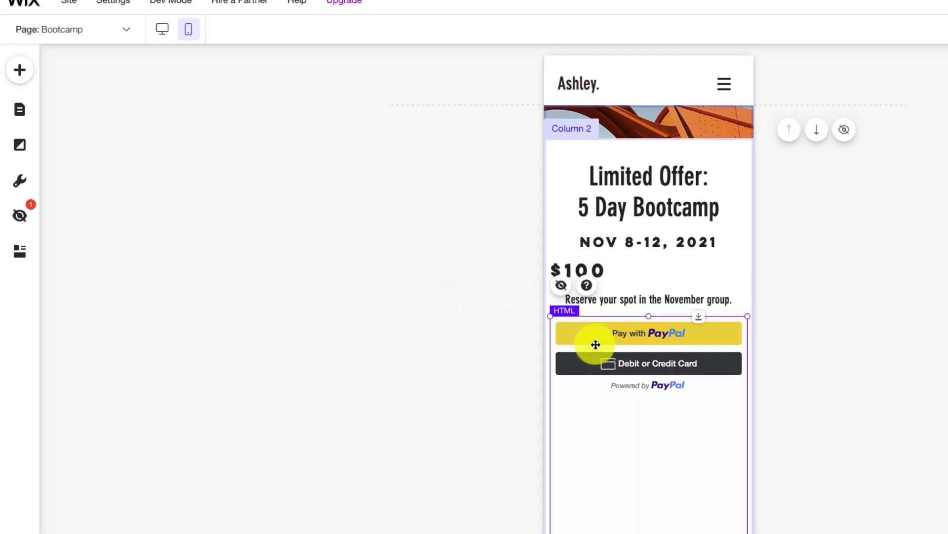
{"action": "left_click", "coordinate": [561, 287]}
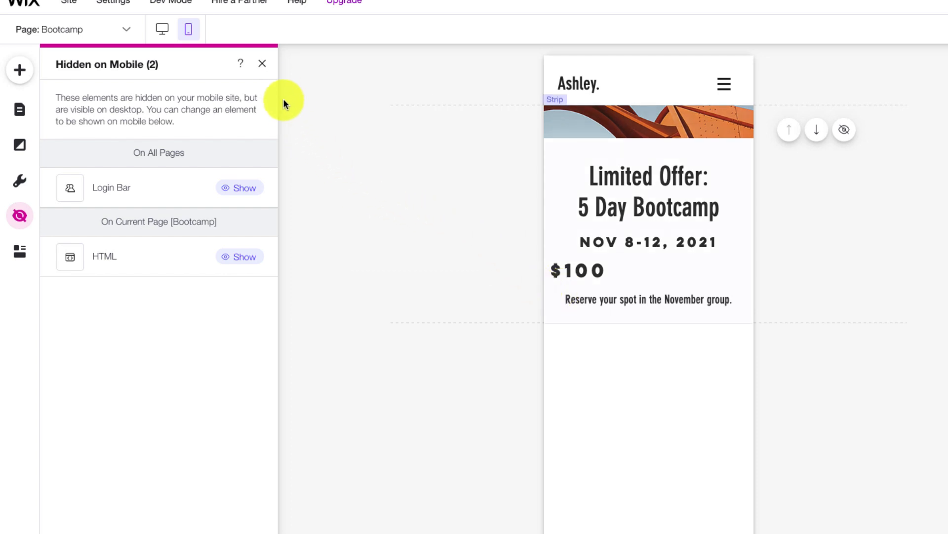
{"action": "left_click", "coordinate": [263, 65]}
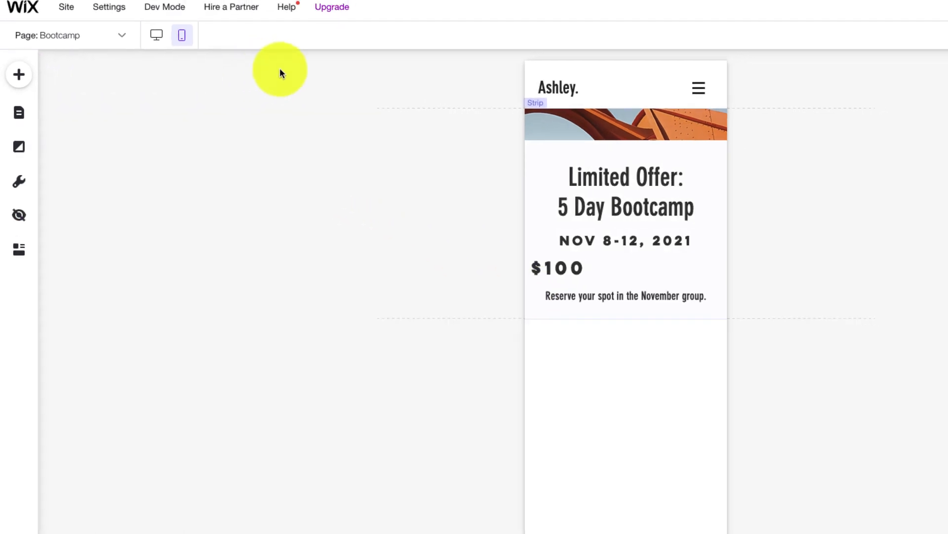
Check the buttons' Mobile preview in the Button Factory, then return to the Wix Editor
{"action": "left_click", "coordinate": [442, 11]}
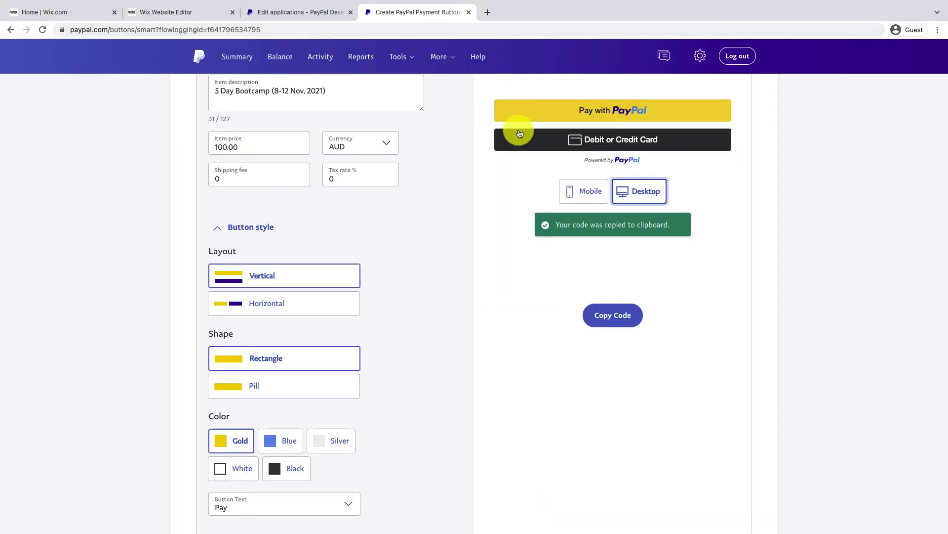
{"action": "left_click", "coordinate": [588, 198]}
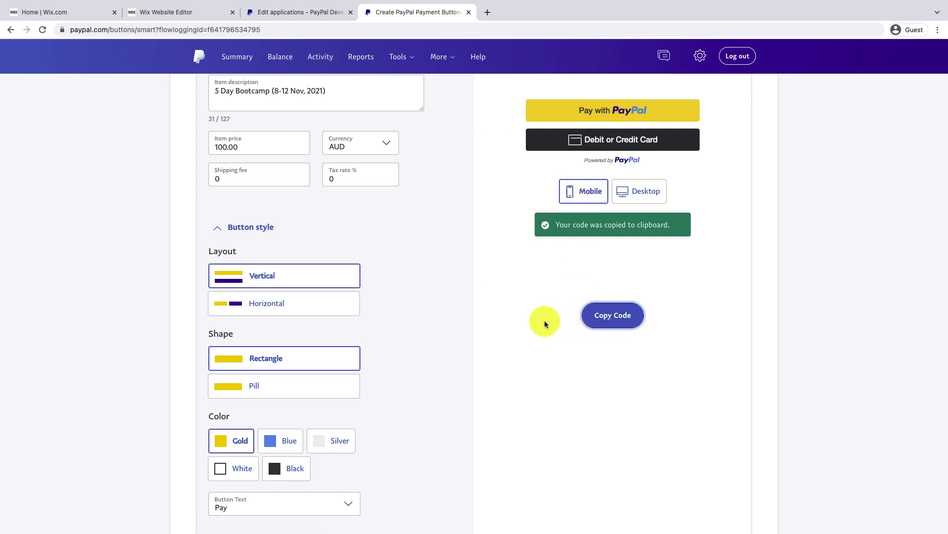
{"action": "left_click", "coordinate": [207, 13]}
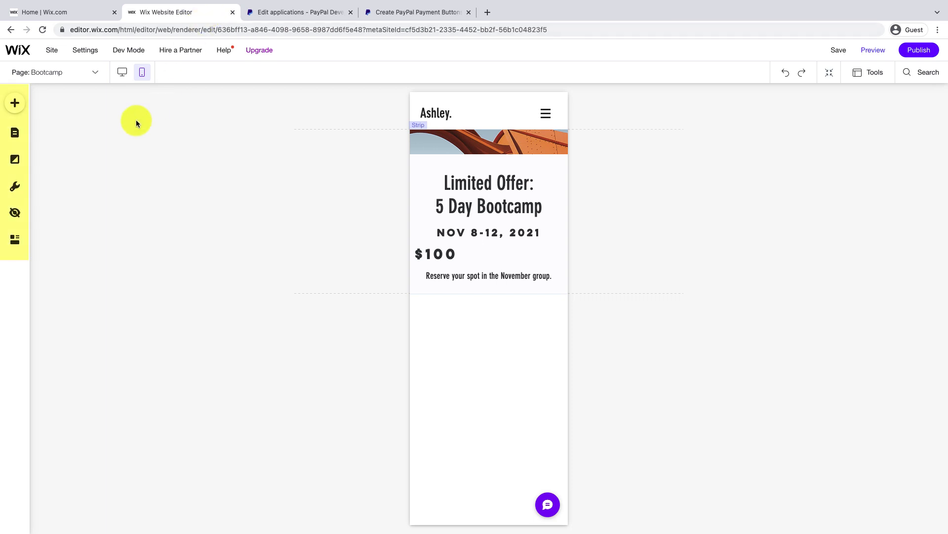
Add an HTML embed to the mobile page and paste in the PayPal button code
{"action": "left_click", "coordinate": [16, 105]}
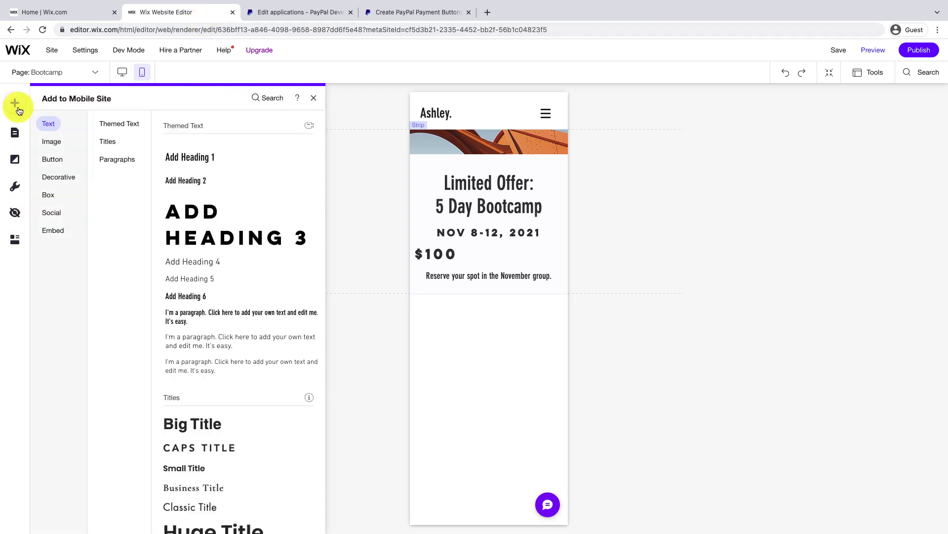
{"action": "left_click", "coordinate": [54, 231]}
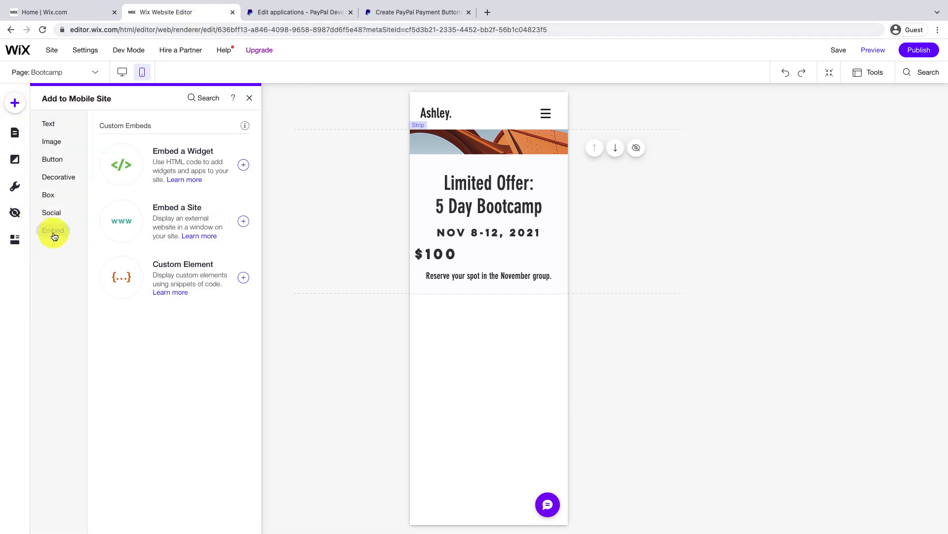
{"action": "left_click", "coordinate": [208, 163]}
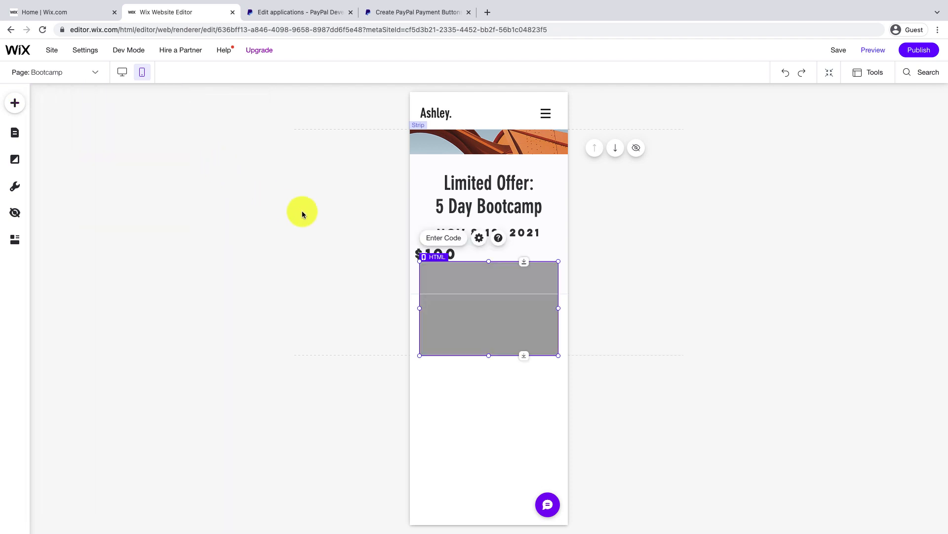
{"action": "left_click", "coordinate": [442, 239]}
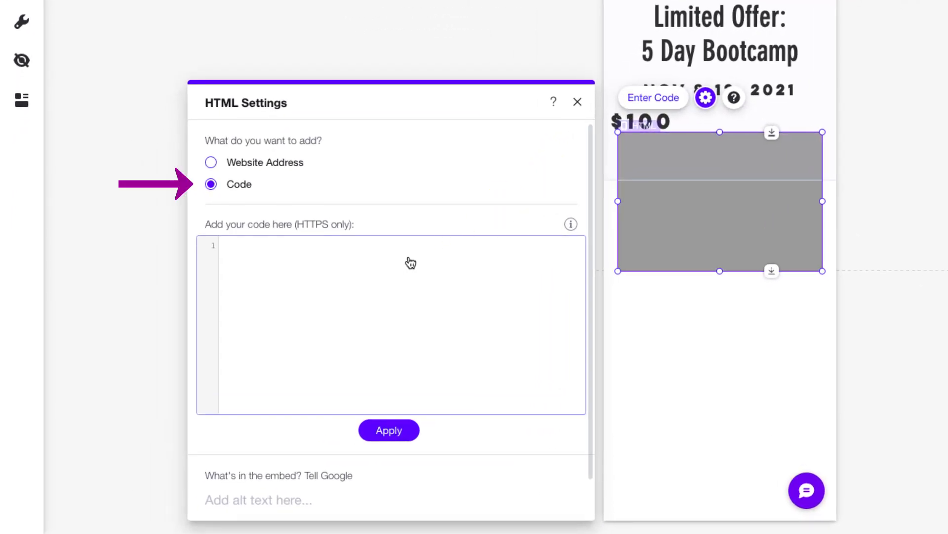
{"action": "right_click", "coordinate": [409, 257]}
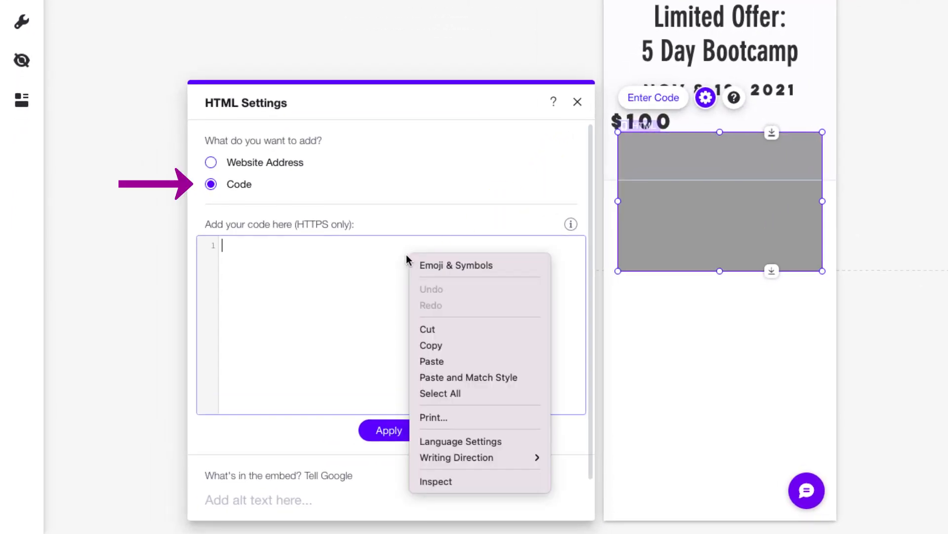
{"action": "left_click", "coordinate": [431, 362]}
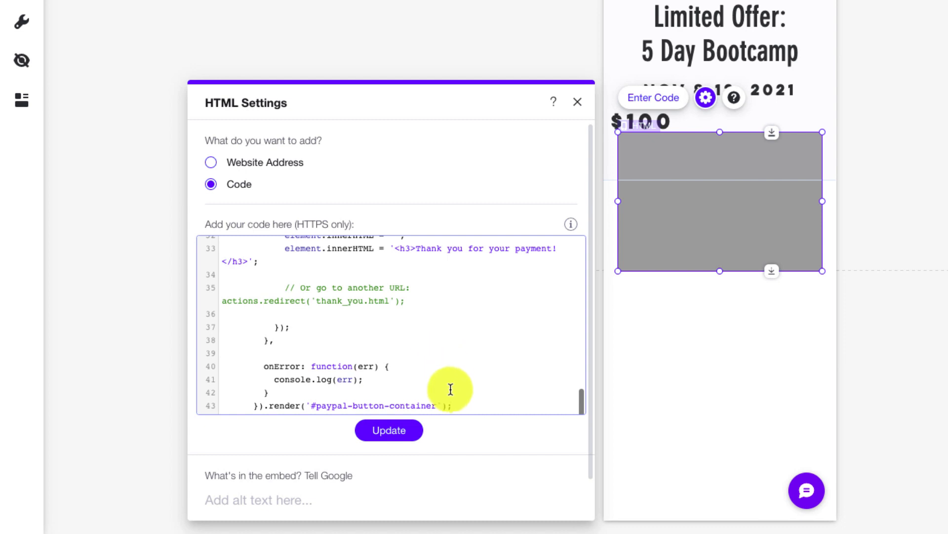
{"action": "scroll", "coordinate": [566, 402], "scroll_direction": "up", "scroll_amount": 3}
{"action": "scroll", "coordinate": [566, 402], "scroll_direction": "up", "scroll_amount": 10}
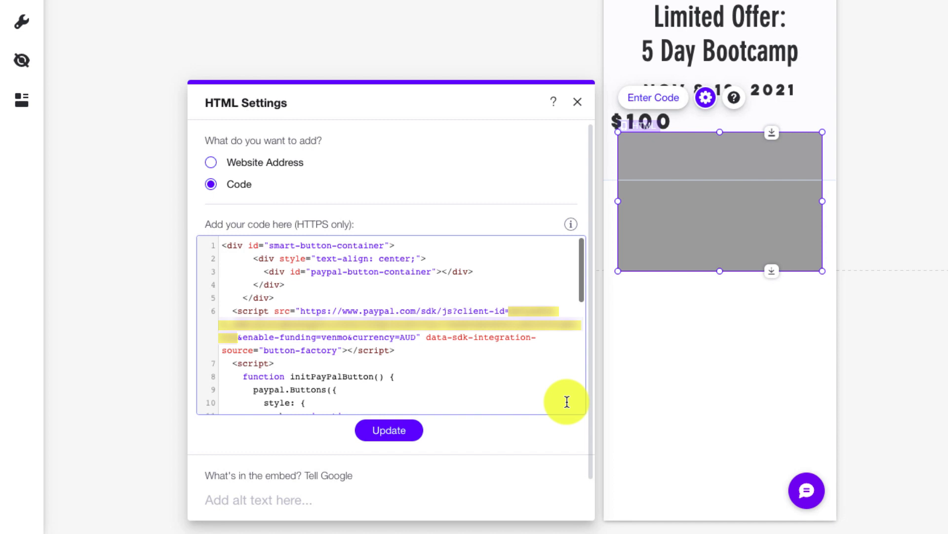
{"action": "left_click", "coordinate": [398, 434]}
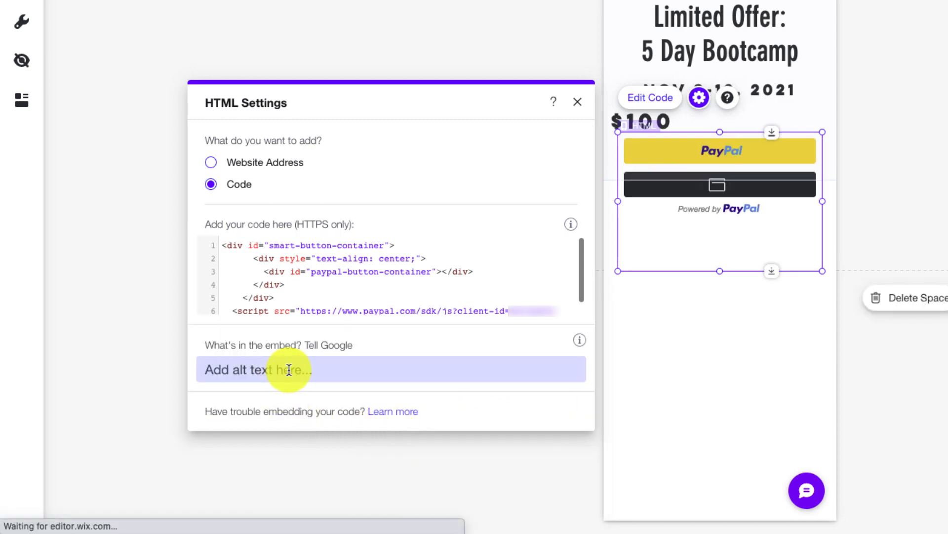
Give the embed the alt text 'PayPal Button' and close its settings
{"action": "left_click", "coordinate": [289, 369]}
{"action": "type", "text": "PayPal Button"}
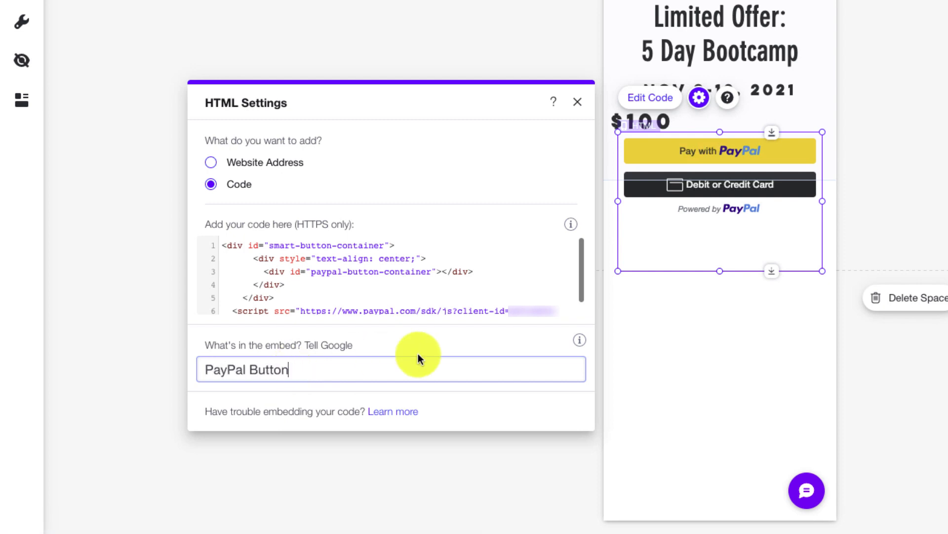
{"action": "left_click", "coordinate": [441, 348]}
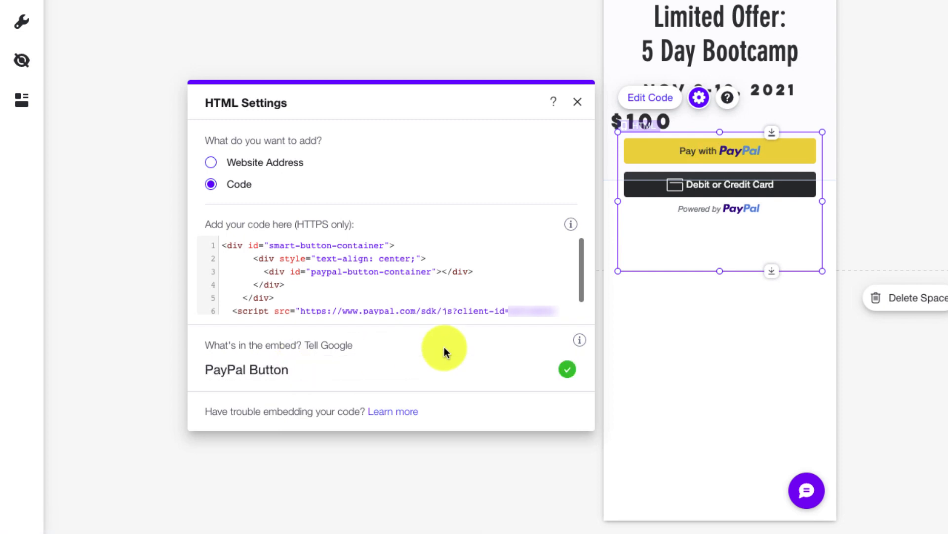
{"action": "left_click", "coordinate": [578, 103]}
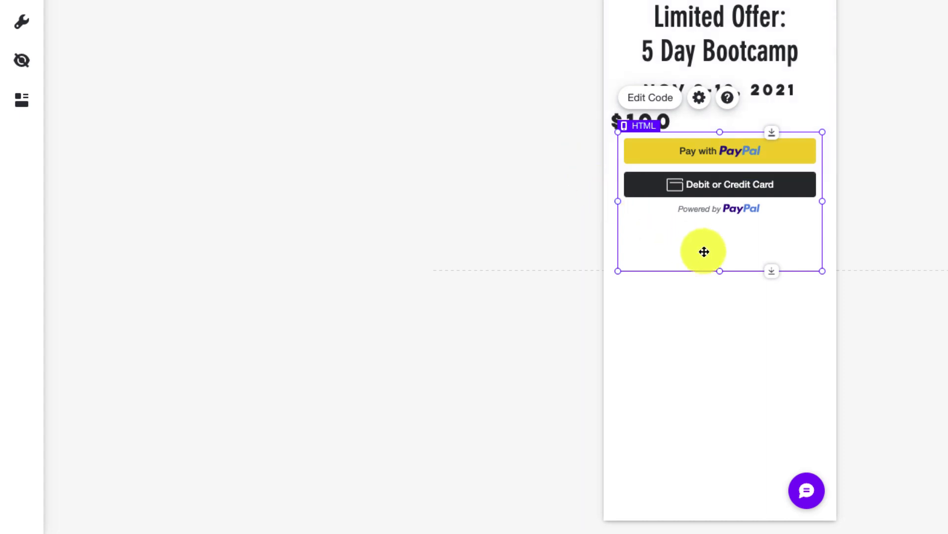
Make the mobile PayPal block taller, publish the site, and open the live site
{"action": "left_click_drag", "start_coordinate": [722, 271], "coordinate": [595, 508]}
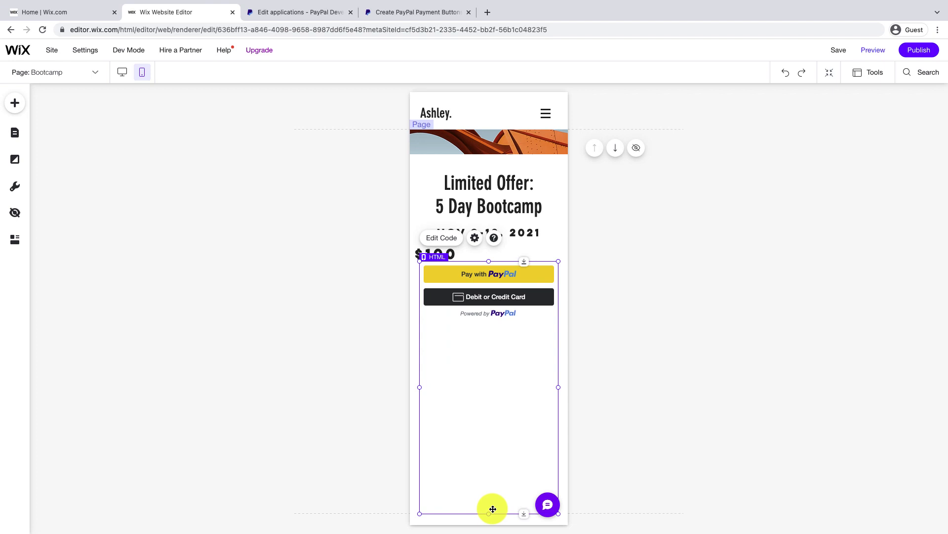
{"action": "mouse_move", "coordinate": [911, 52]}
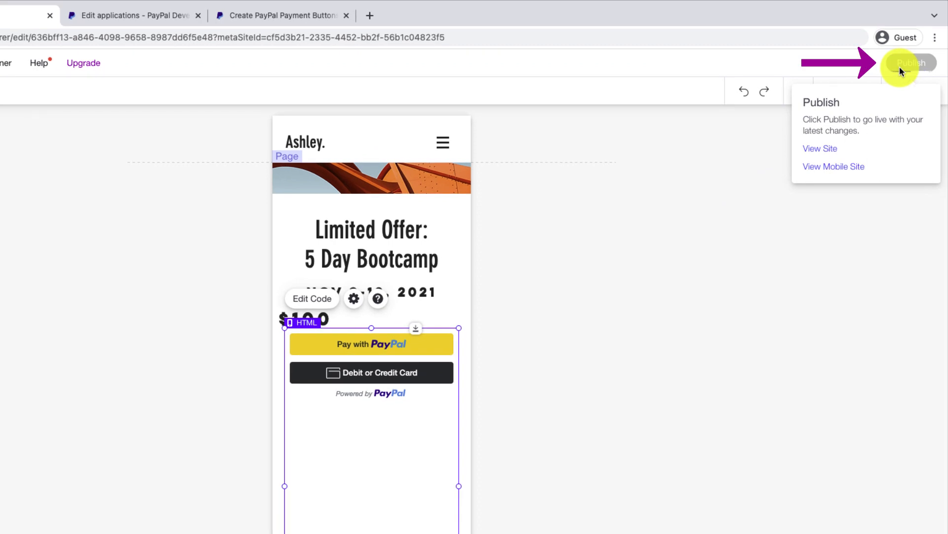
{"action": "left_click", "coordinate": [900, 66]}
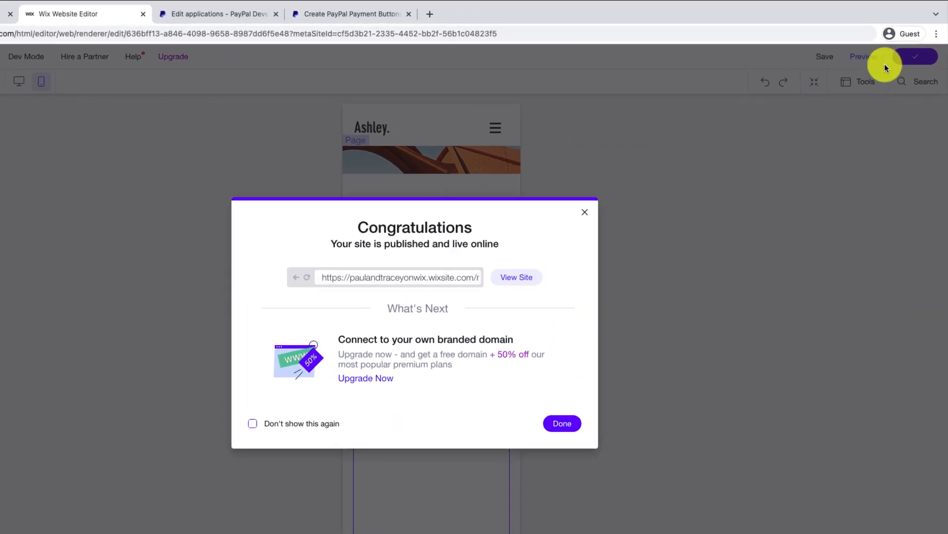
{"action": "left_click", "coordinate": [517, 276]}
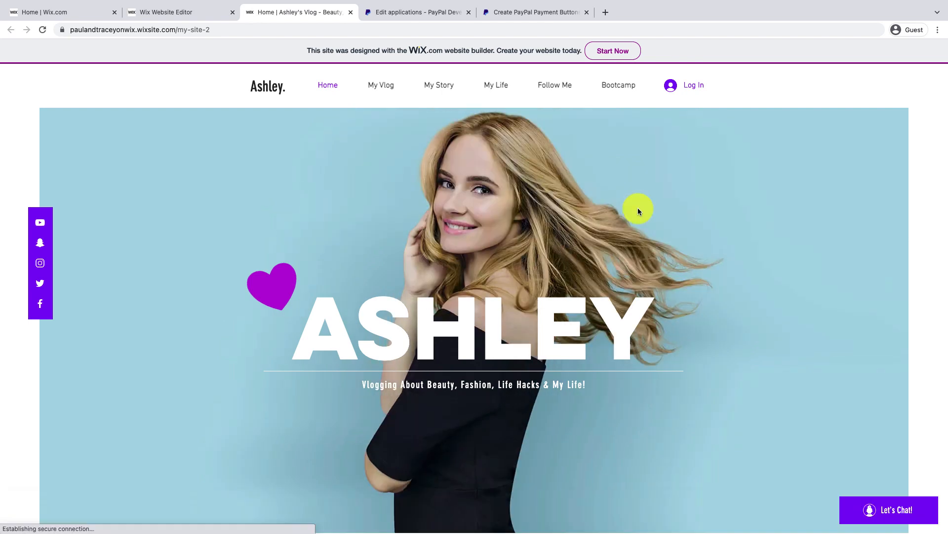
Open the live Bootcamp page and start checkout with its Pay with PayPal button
{"action": "left_click", "coordinate": [625, 91]}
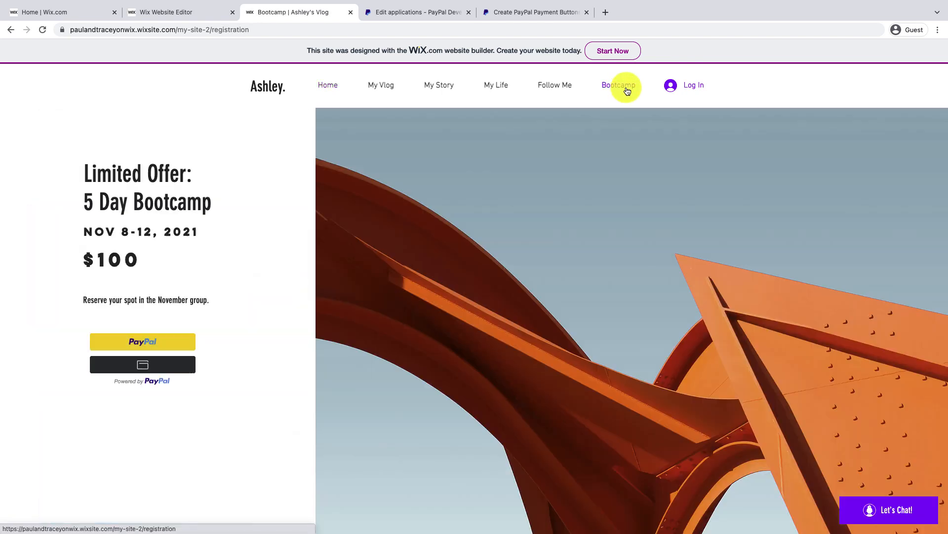
{"action": "left_click", "coordinate": [182, 345]}
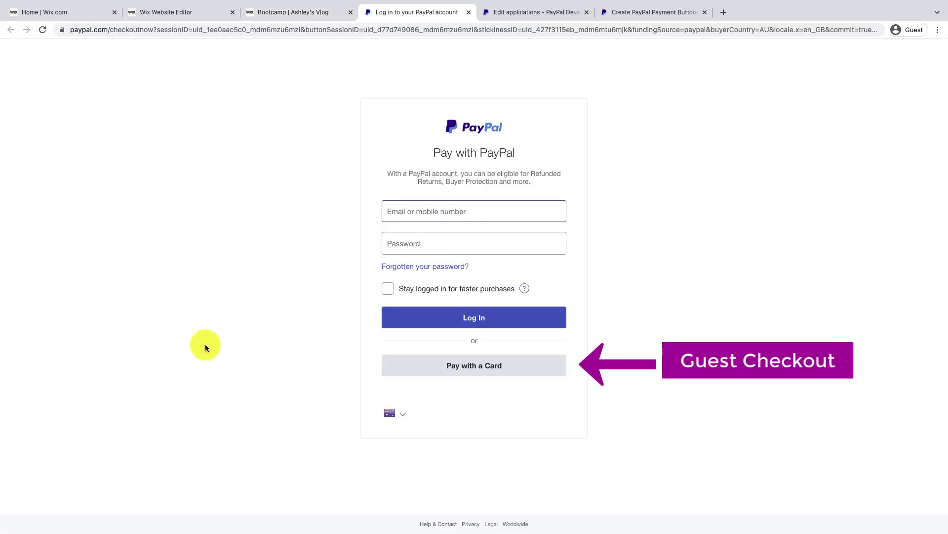
Choose guest card payment with Australia as the country, and enter the card number, expiry and security code
{"action": "left_click", "coordinate": [427, 367]}
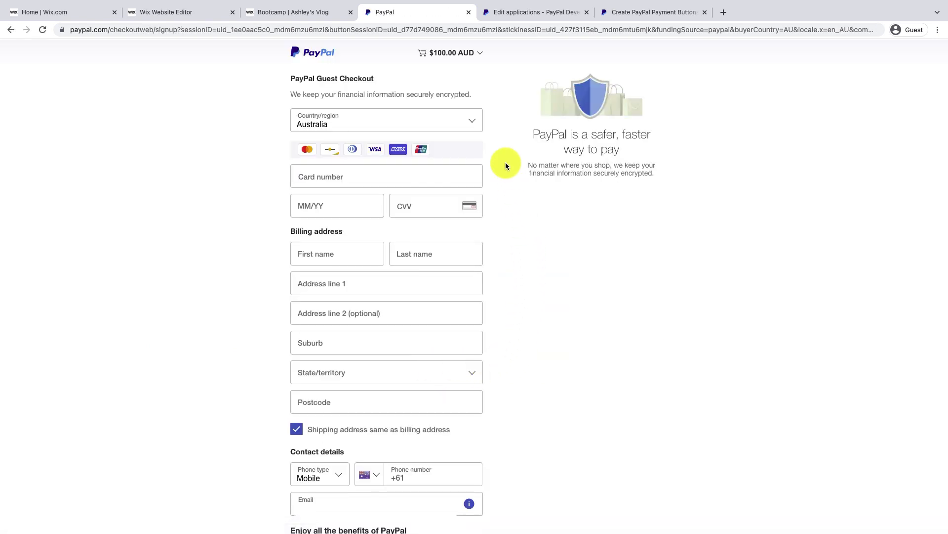
{"action": "left_click", "coordinate": [472, 123]}
{"action": "left_click", "coordinate": [471, 121]}
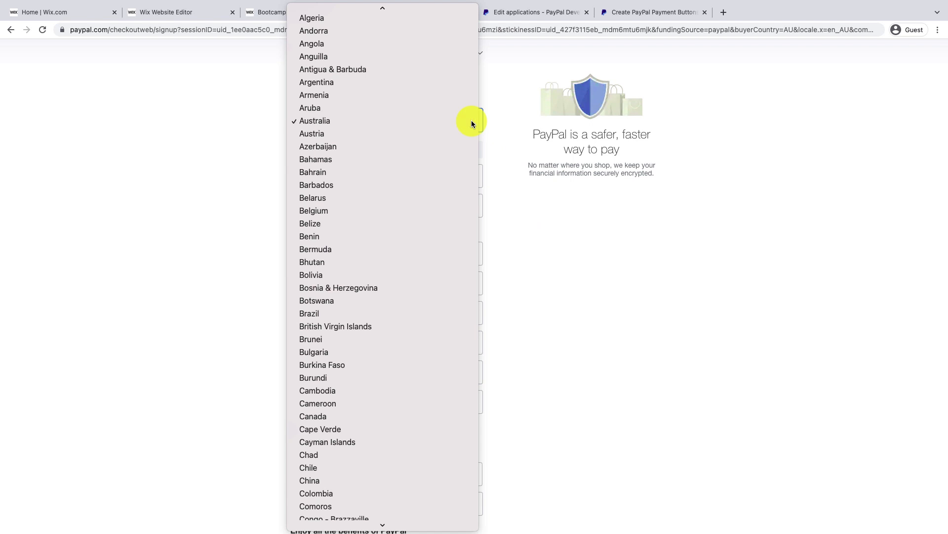
{"action": "left_click", "coordinate": [462, 177]}
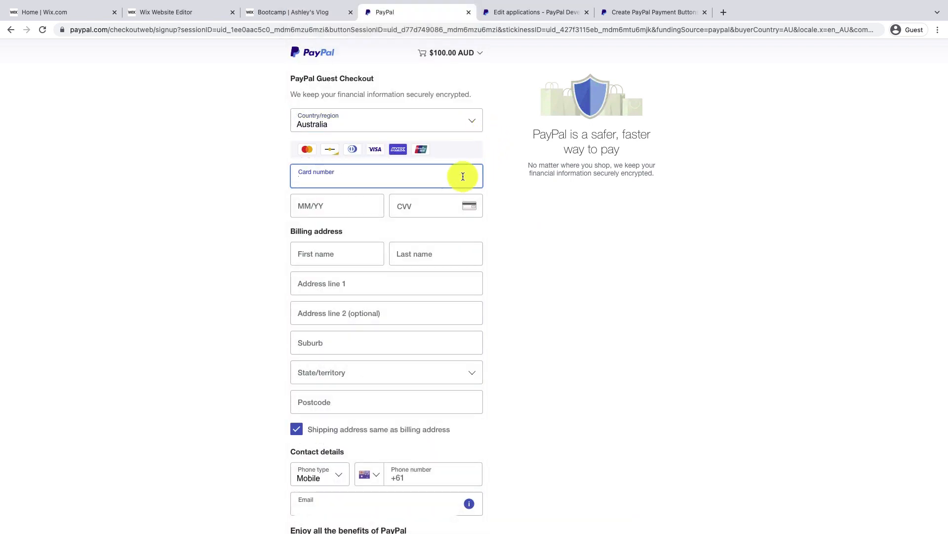
{"action": "type", "text": "****************"}
{"action": "key", "text": "Tab"}
{"action": "type", "text": "****"}
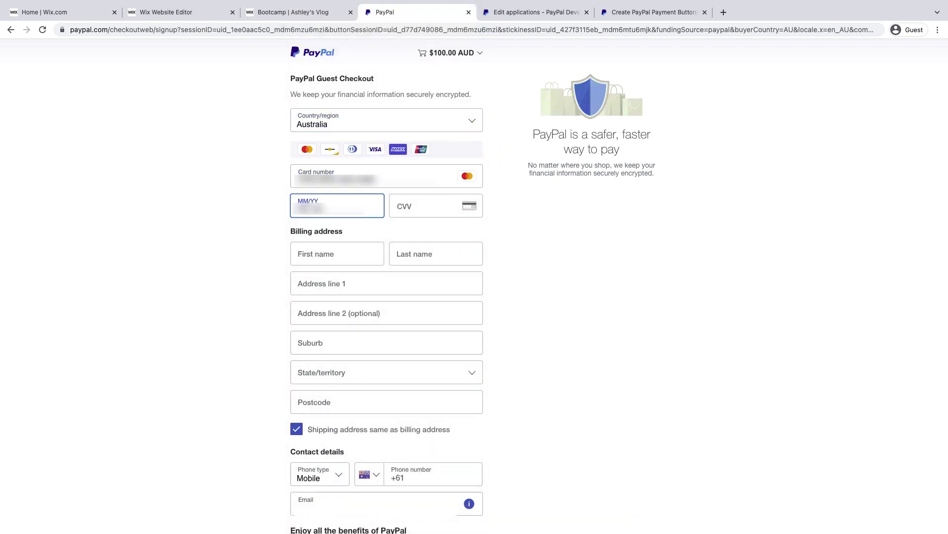
{"action": "key", "text": "Tab"}
{"action": "type", "text": "***"}
Fill in the billing name and address fields
{"action": "left_click", "coordinate": [335, 256]}
{"action": "type", "text": "*****"}
{"action": "key", "text": "Tab"}
{"action": "type", "text": "****"}
{"action": "key", "text": "Tab"}
{"action": "type", "text": "*****"}
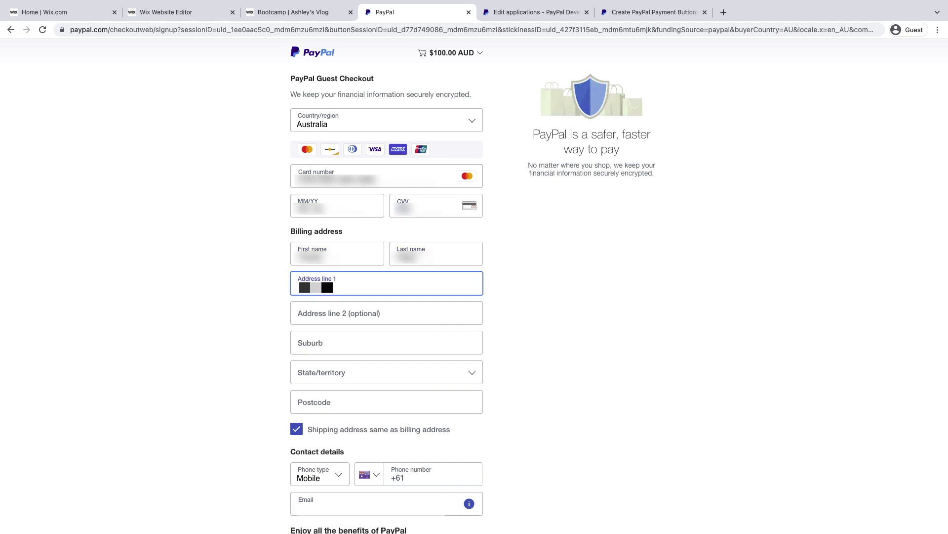
{"action": "key", "text": "super+a"}
{"action": "type", "text": "************"}
{"action": "key", "text": "Tab"}
{"action": "key", "text": "Tab"}
{"action": "type", "text": "************"}
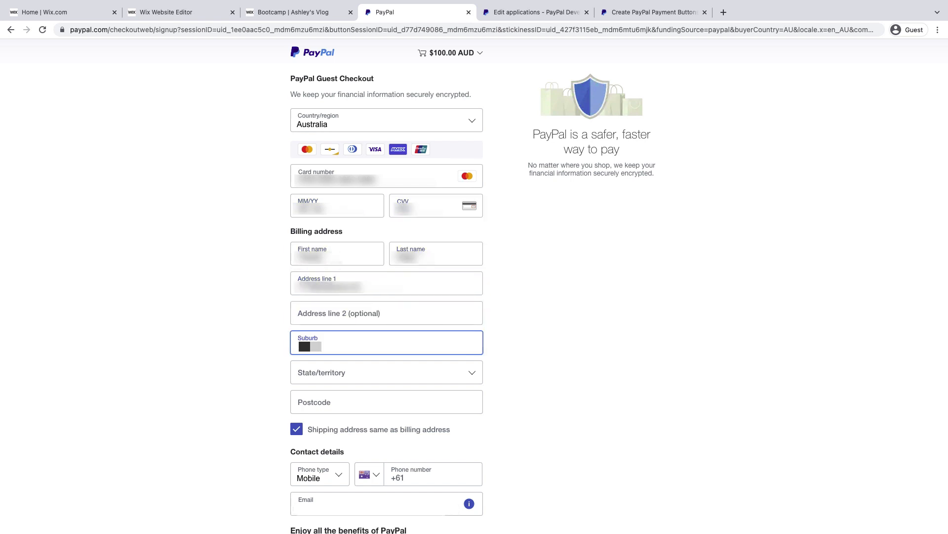
{"action": "key", "text": "Tab"}
{"action": "type", "text": "*"}
{"action": "key", "text": "Tab"}
{"action": "type", "text": "****"}
Enter the contact phone number and email address
{"action": "scroll", "coordinate": [532, 414], "scroll_direction": "down", "scroll_amount": 4}
{"action": "left_click", "coordinate": [436, 308]}
{"action": "type", "text": "*********"}
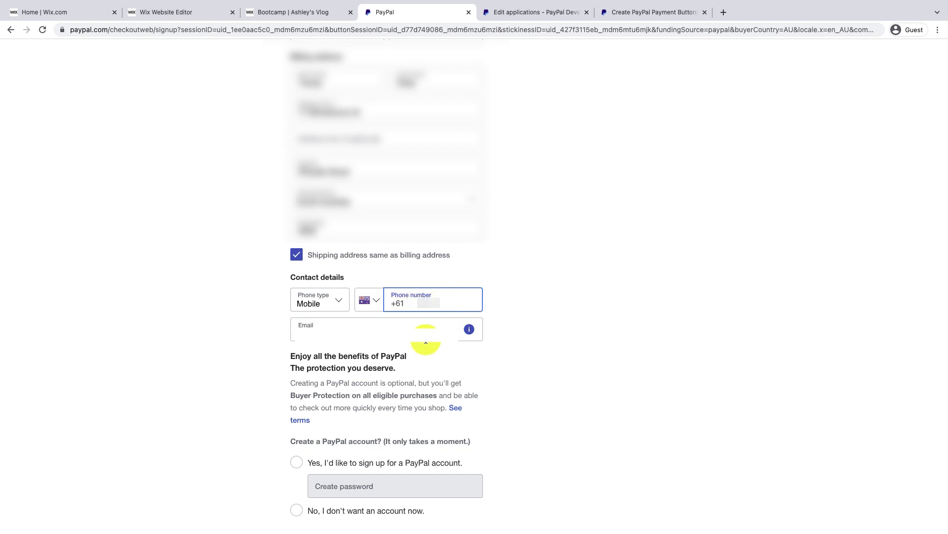
{"action": "left_click", "coordinate": [423, 339]}
{"action": "type", "text": "**********"}
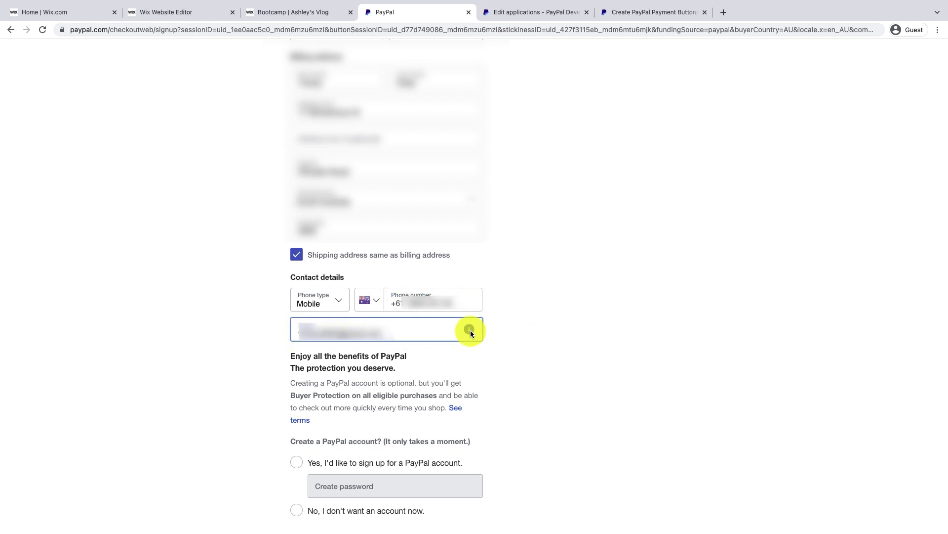
{"action": "left_click", "coordinate": [469, 330]}
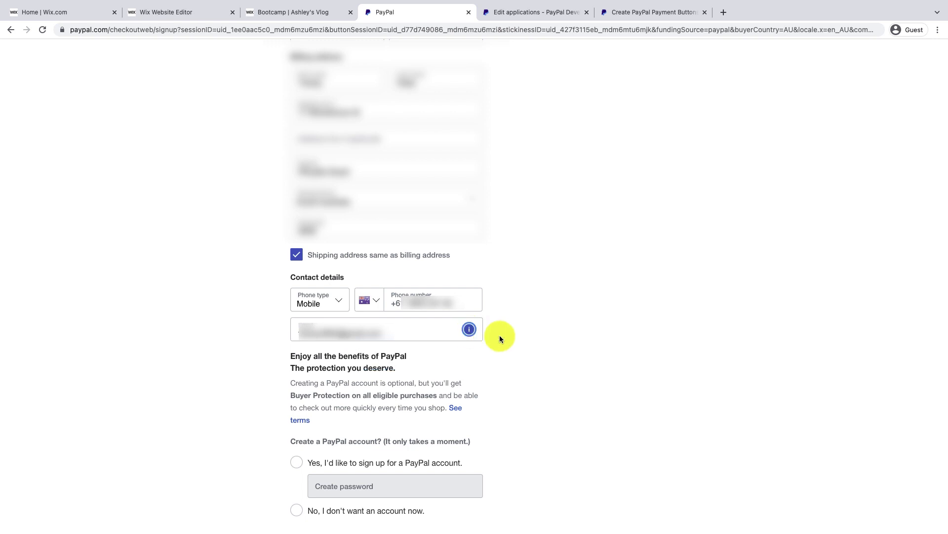
Decline creating a PayPal account, agree to the age and privacy terms, and submit the payment
{"action": "scroll", "coordinate": [499, 335], "scroll_direction": "down", "scroll_amount": 3}
{"action": "scroll", "coordinate": [499, 335], "scroll_direction": "down", "scroll_amount": 1}
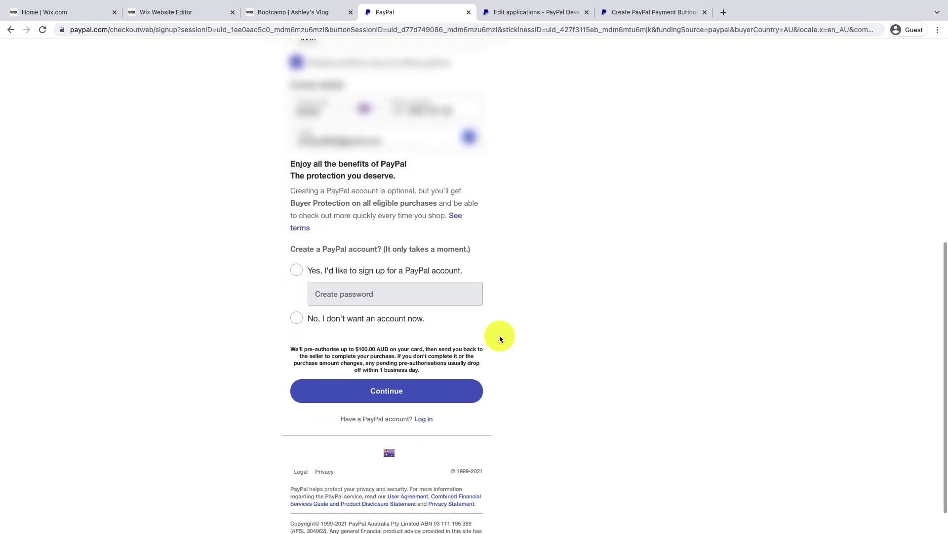
{"action": "left_click", "coordinate": [297, 319]}
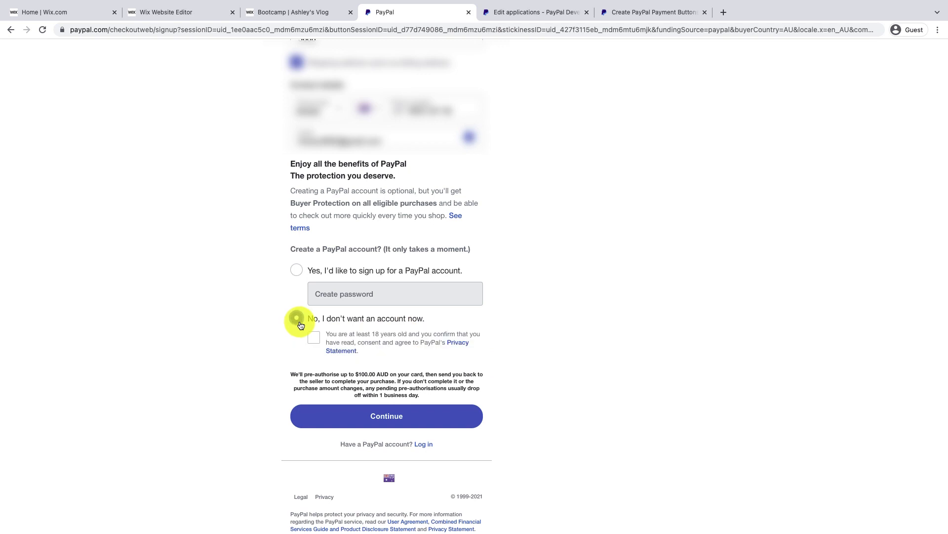
{"action": "left_click", "coordinate": [314, 340]}
{"action": "left_click", "coordinate": [422, 425]}
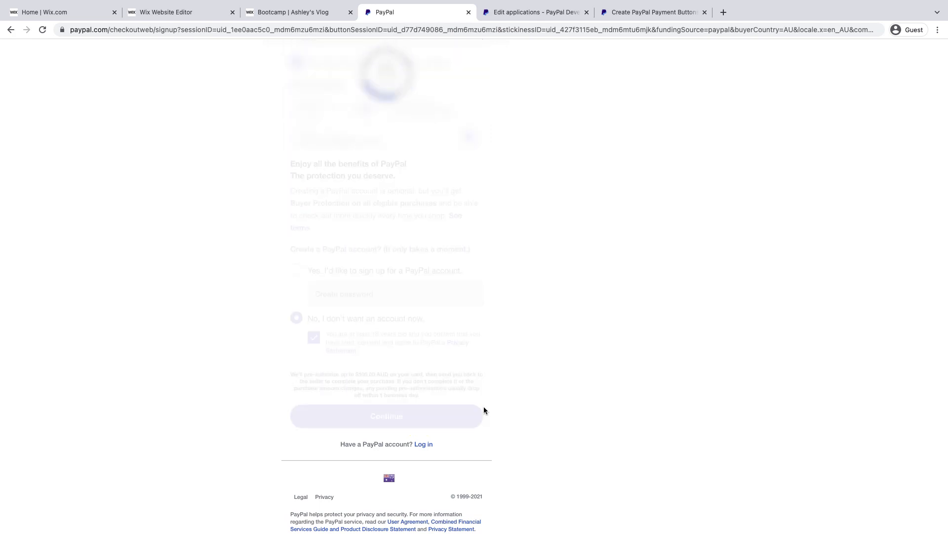